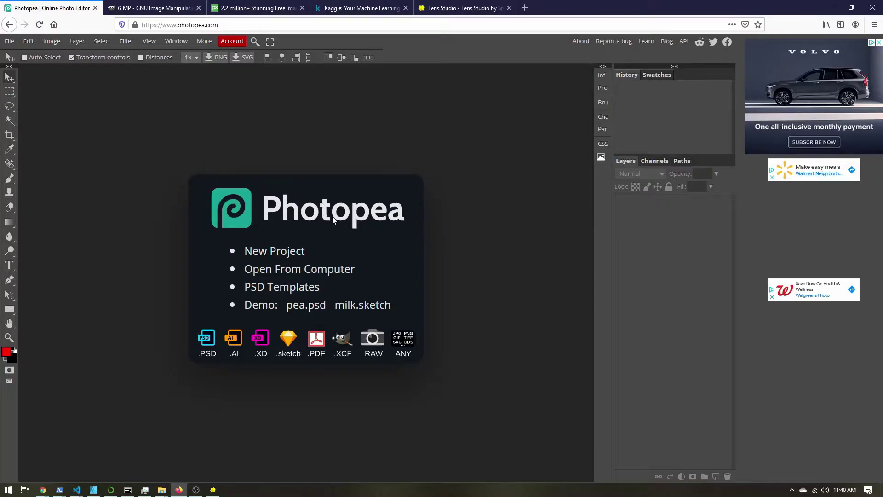
- View gimp.org in the GIMP tab, then close that tab
click(143, 9)
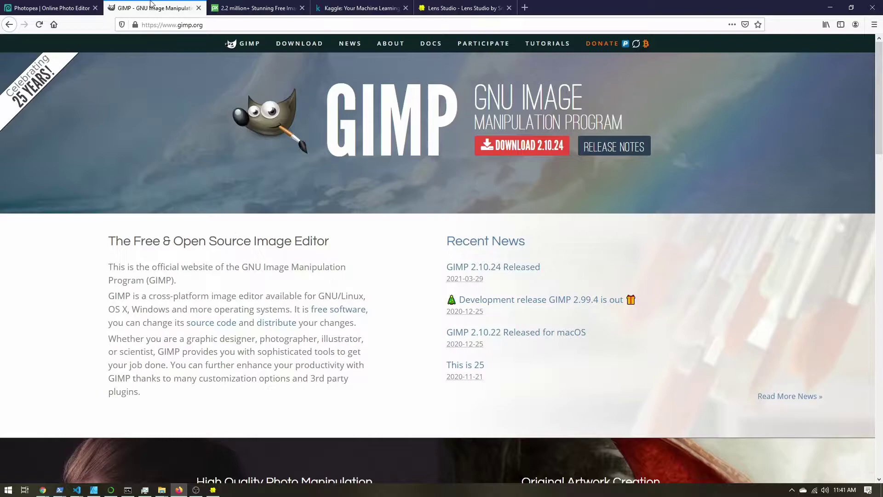
click(199, 8)
- Create a new blank Photopea project with width 3000 px and height 1440 px
click(41, 8)
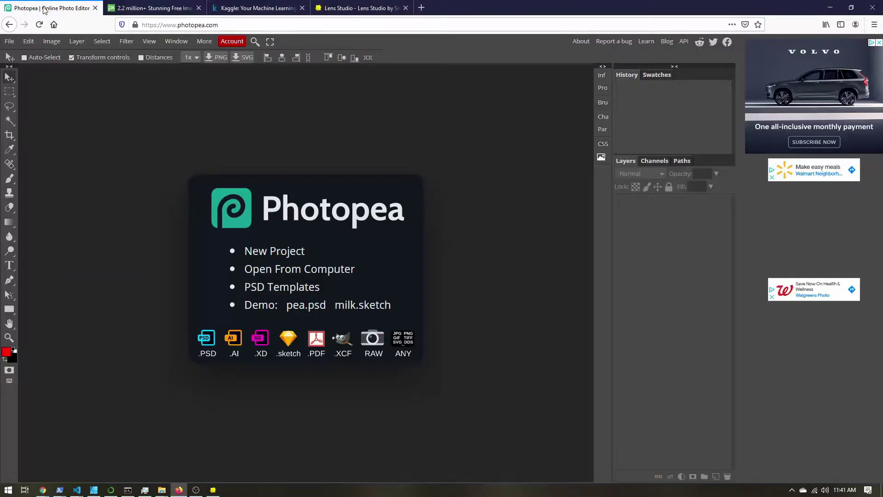
click(271, 253)
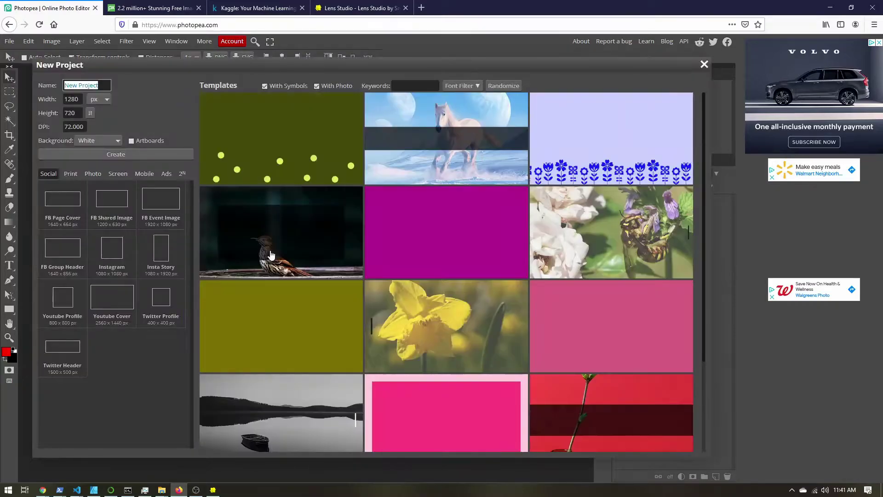
click(72, 101)
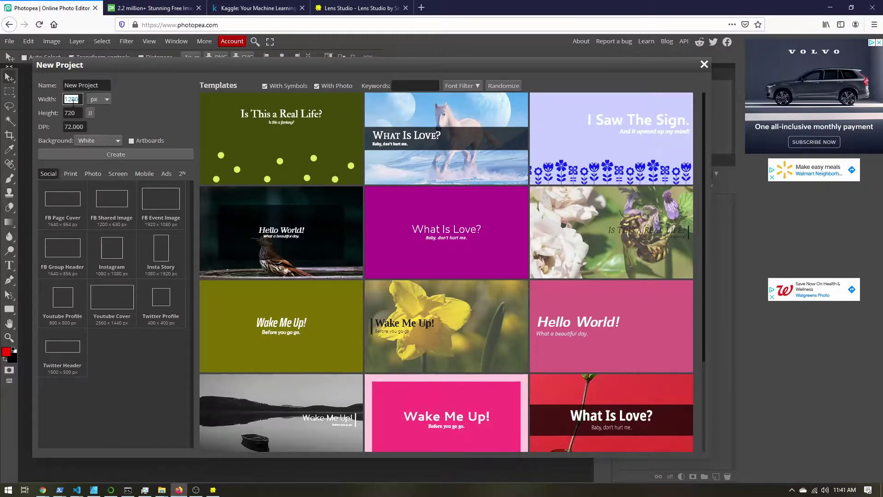
text(3000)
key(Tab)
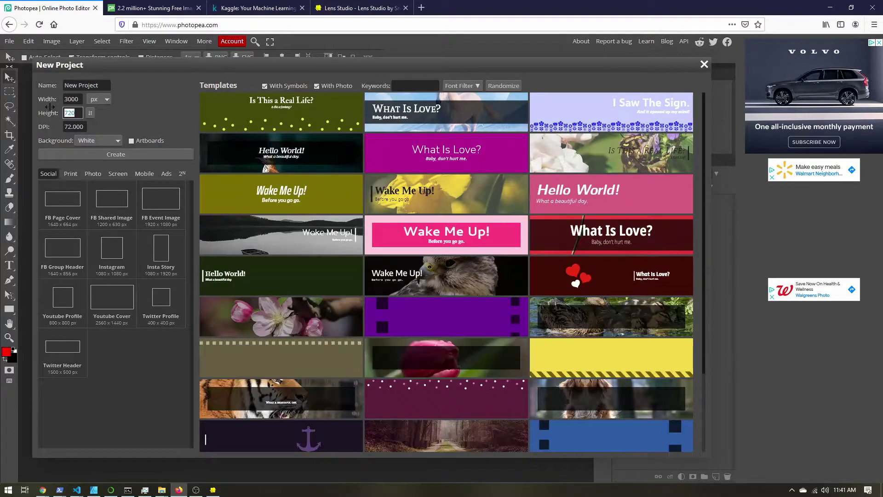
text(1440)
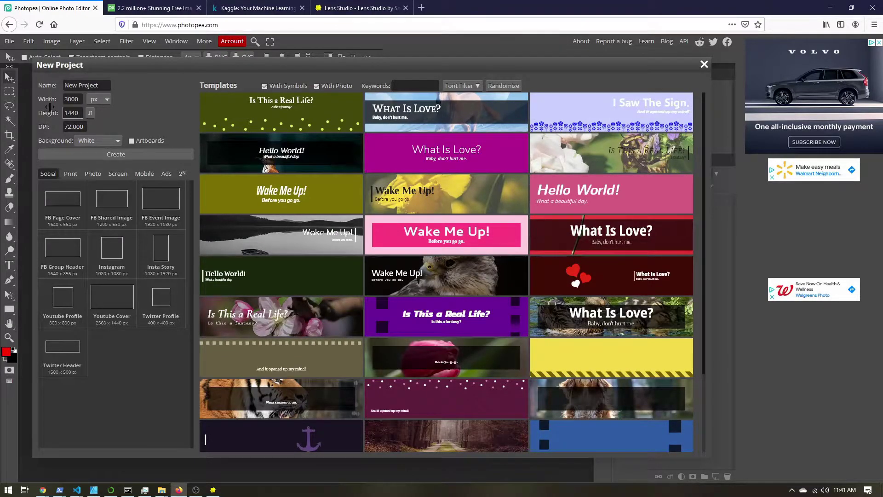
click(117, 156)
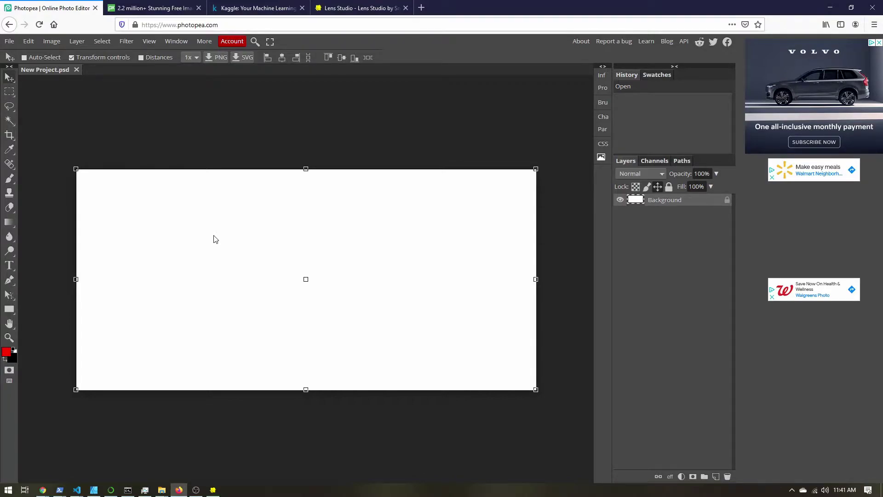
- Place the six selfies, from the first through IMG_2959.jpg and IMG_2960.jpg, into the project
click(11, 41)
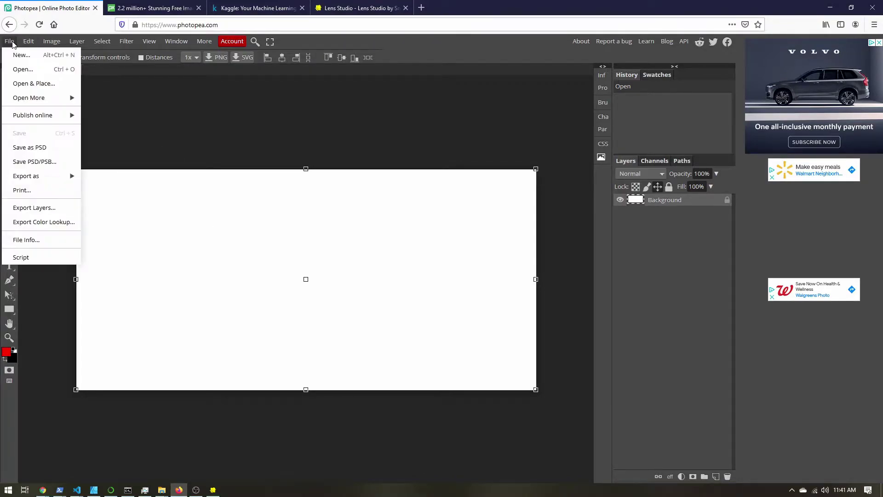
click(44, 85)
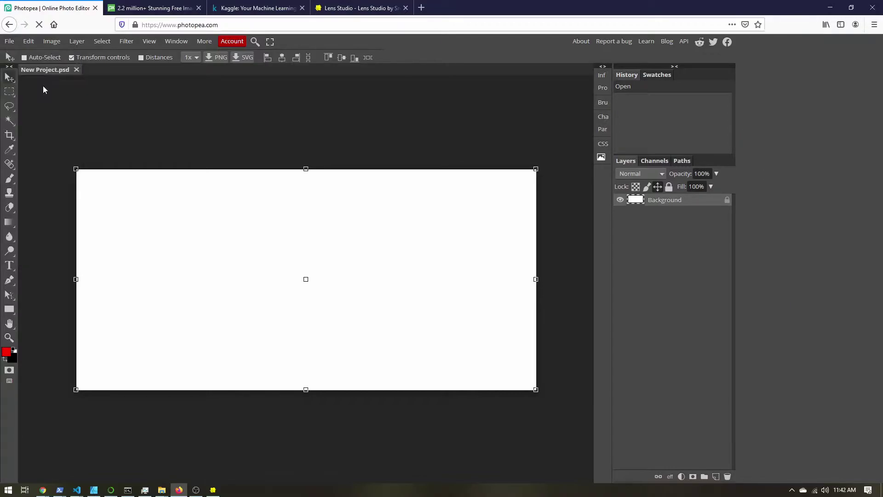
click(404, 79)
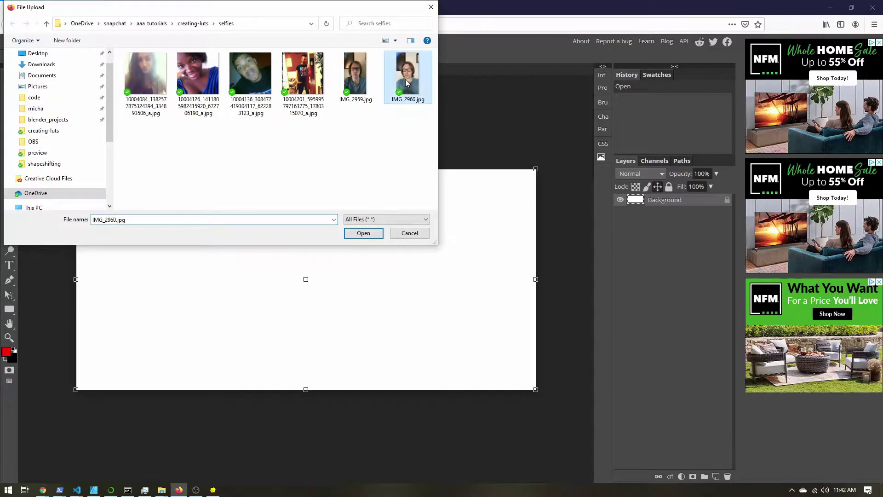
ctrl+click(354, 92)
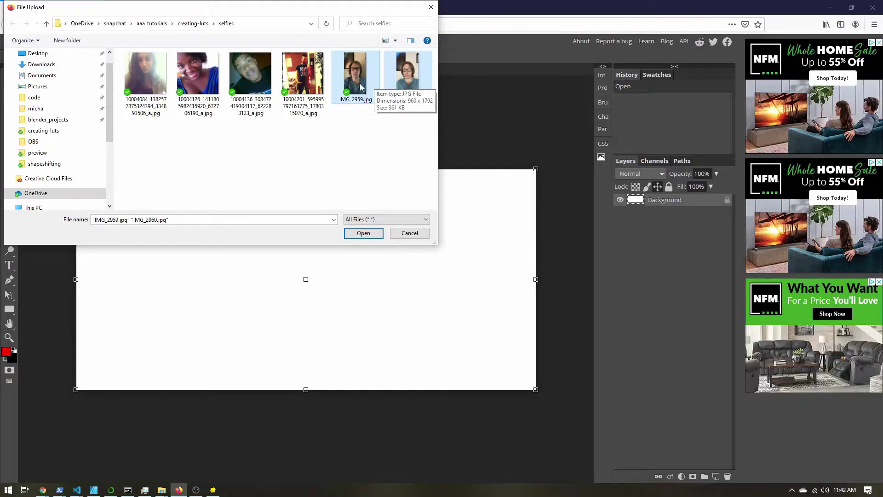
shift+click(149, 74)
ctrl+click(416, 72)
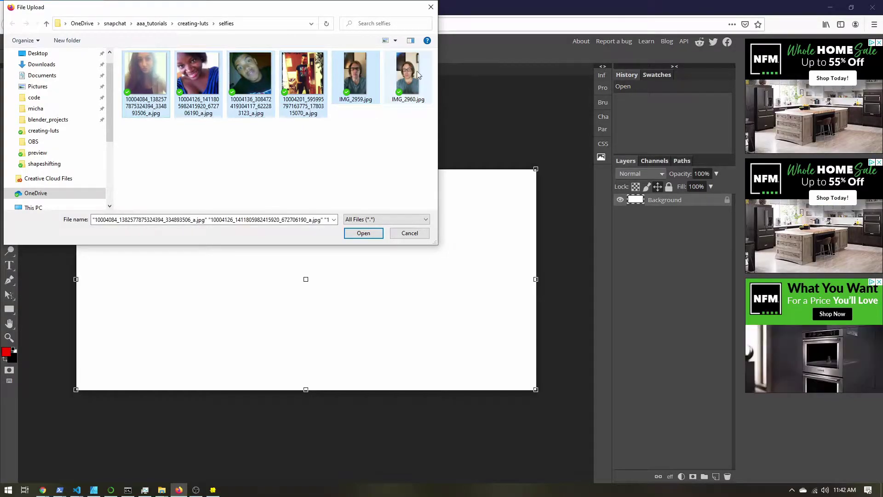
click(369, 235)
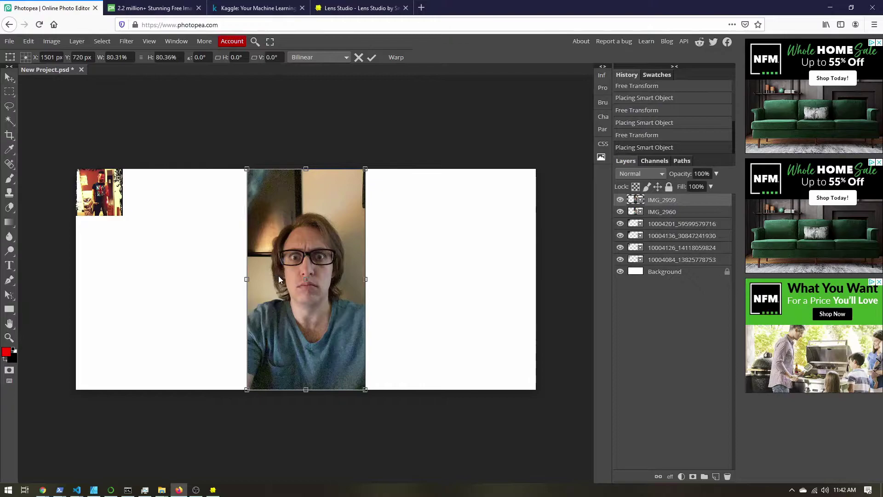
- Scroll down through the free image thumbnails on the Pixabay homepage
click(153, 9)
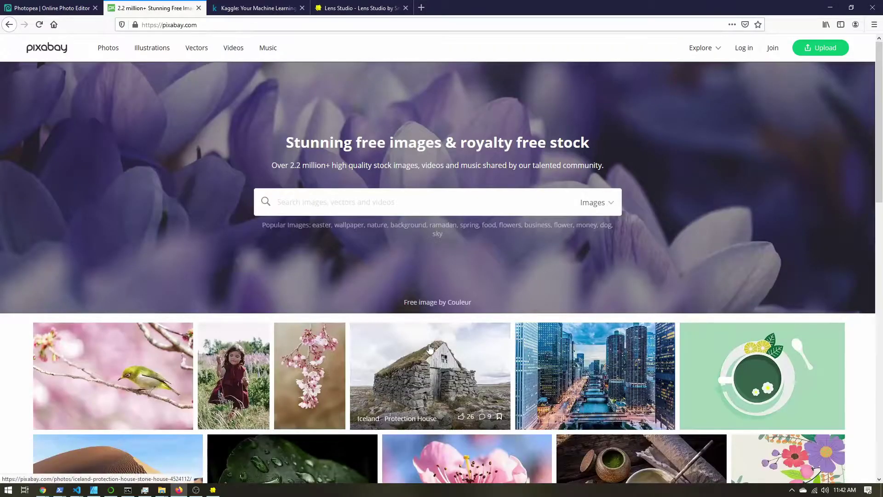
scroll(422, 377, down, 8)
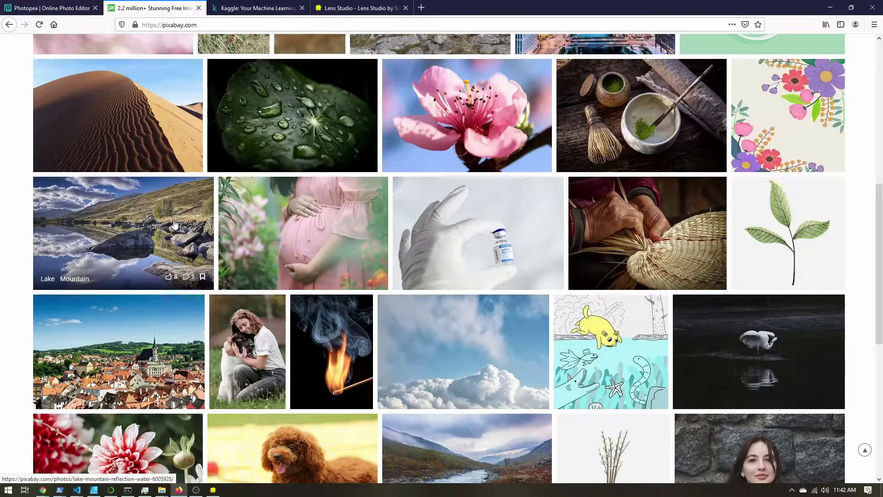
scroll(299, 230, down, 4)
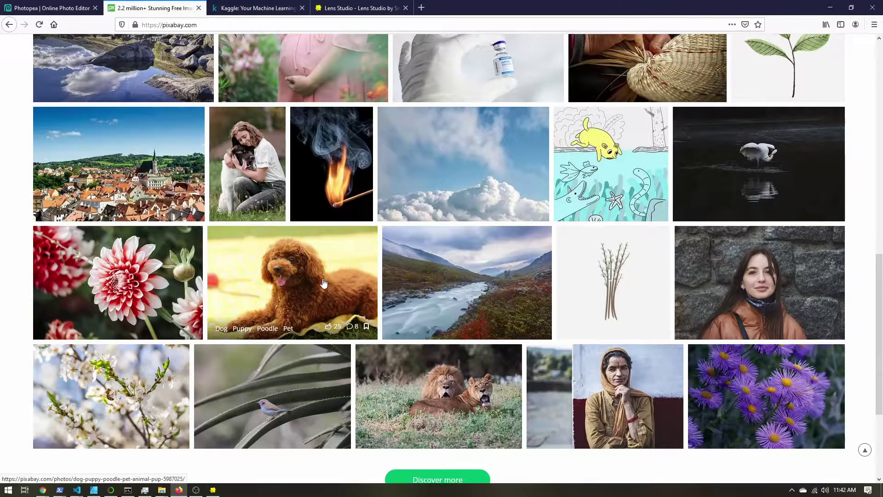
- Drag the top selfie to the canvas's right edge, then switch to the Kaggle homepage
click(51, 8)
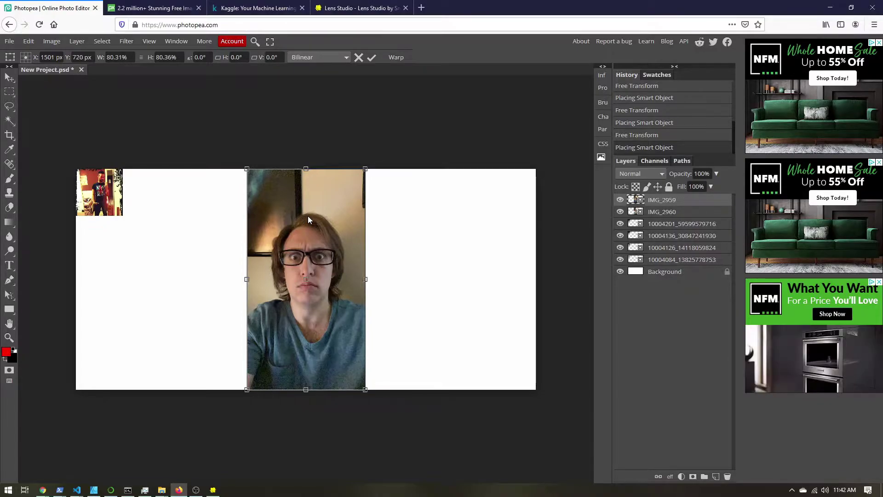
drag(308, 216, 473, 220)
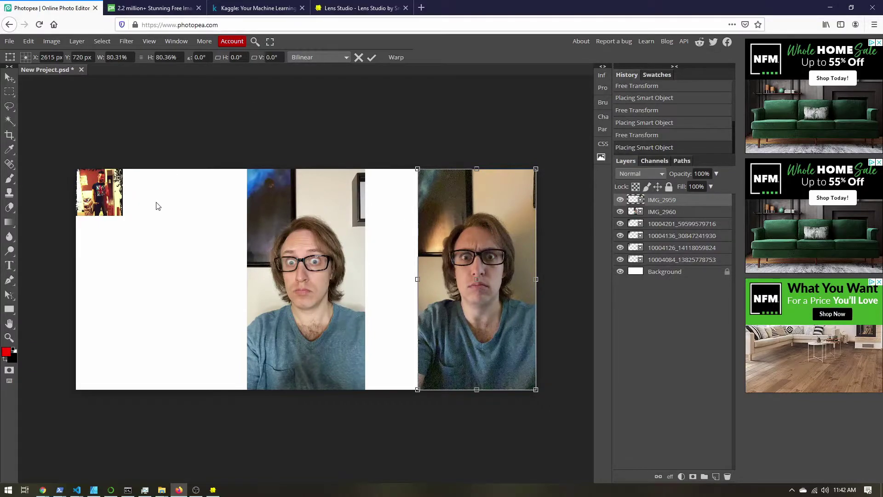
click(254, 9)
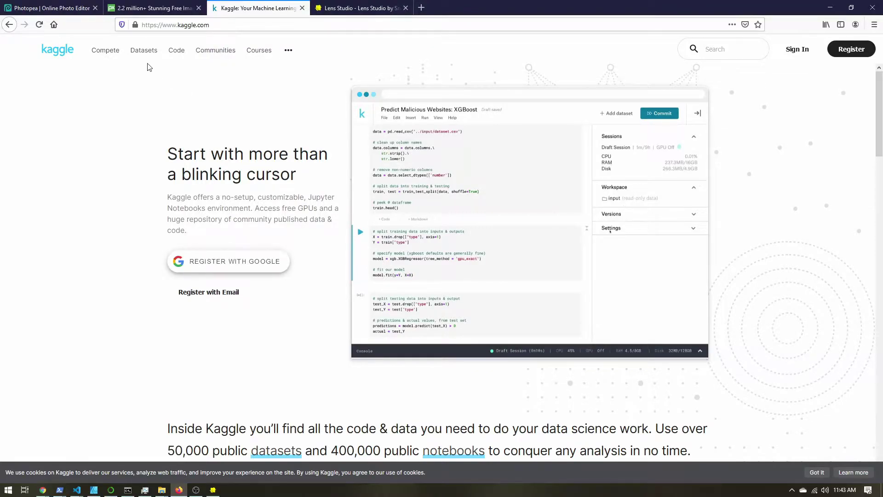
- Search Kaggle datasets for 'selfie' and open the Selfies dataset page
click(142, 51)
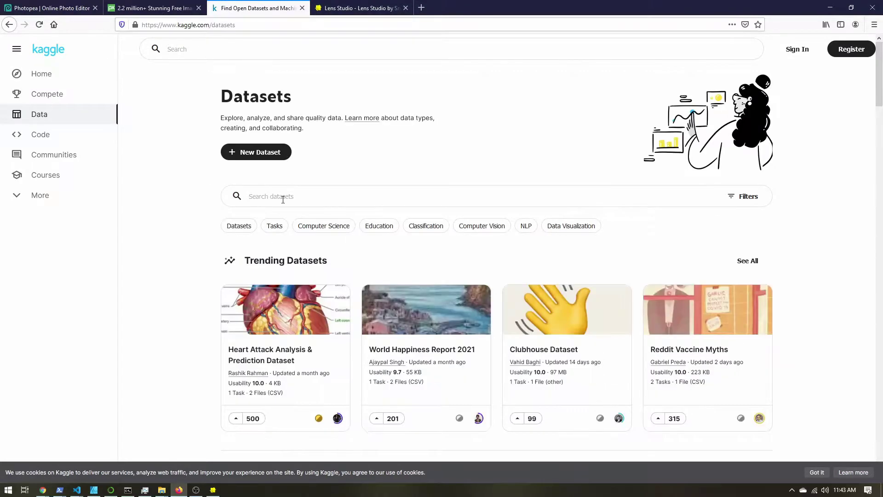
click(282, 197)
text(selfie)
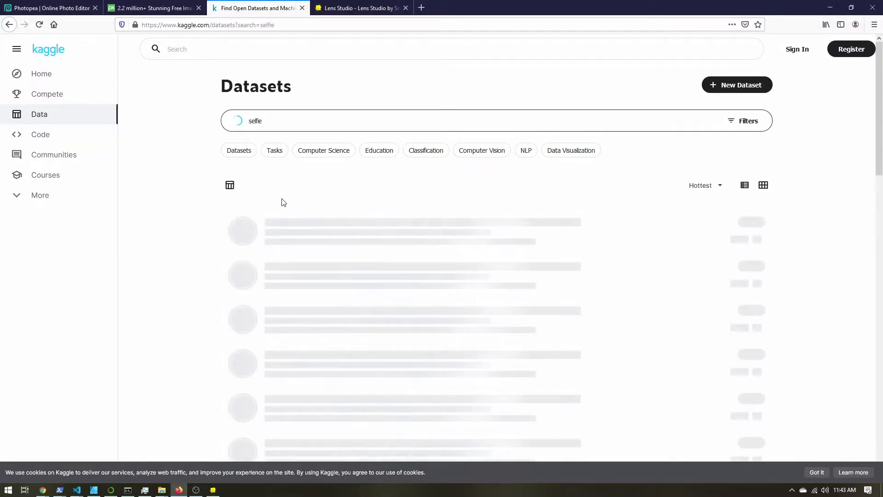
scroll(371, 261, down, 5)
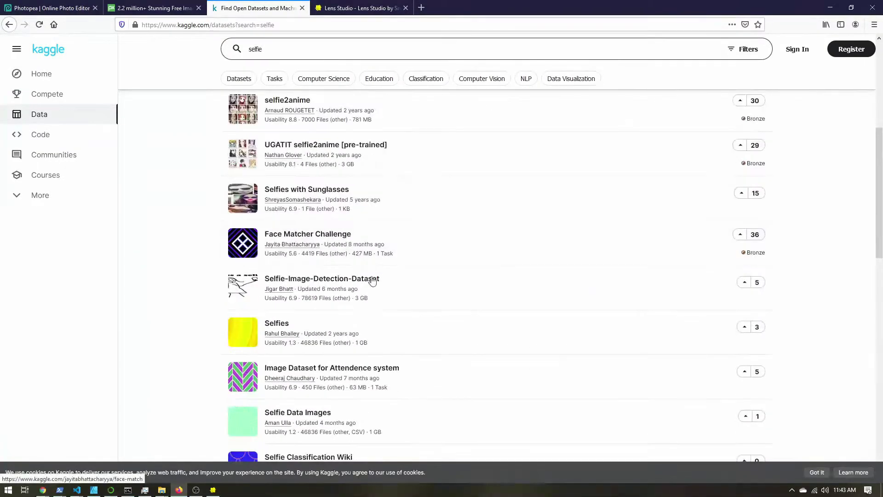
click(276, 324)
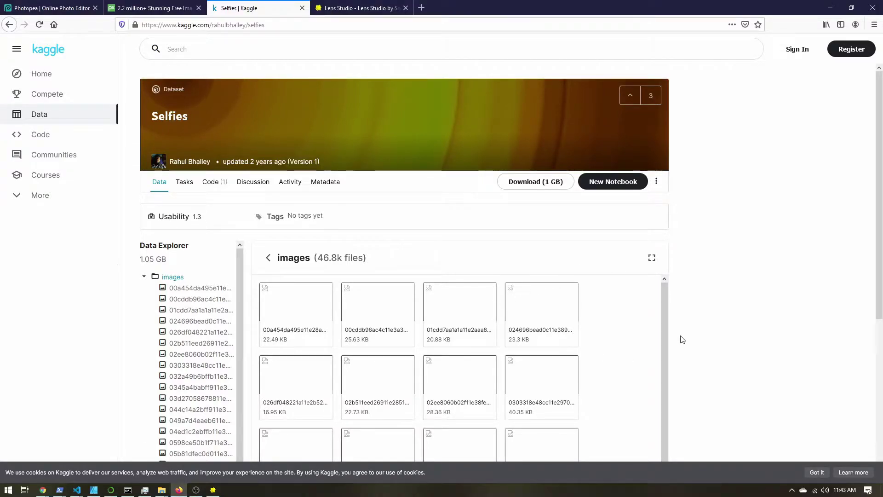
- Reload the dataset page, load more preview photos, then minimize the window
scroll(694, 329, down, 3)
scroll(437, 276, up, 3)
key(F5)
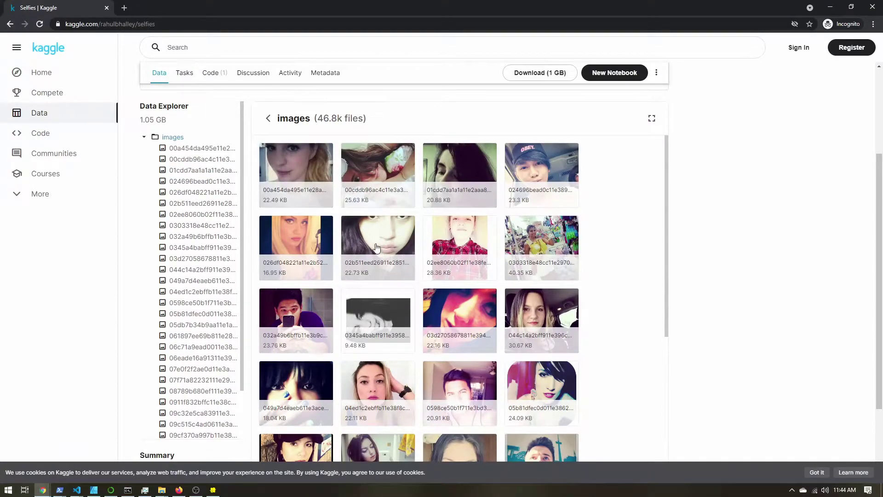
scroll(476, 269, down, 5)
right_click(460, 273)
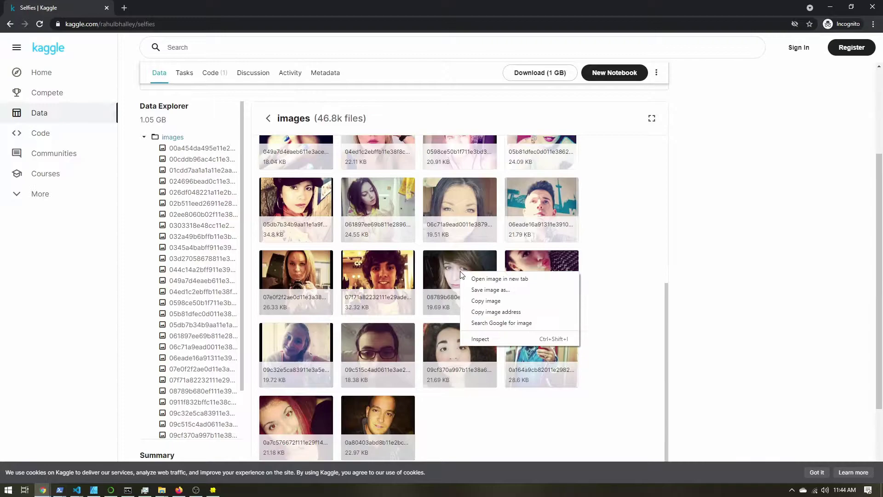
click(733, 319)
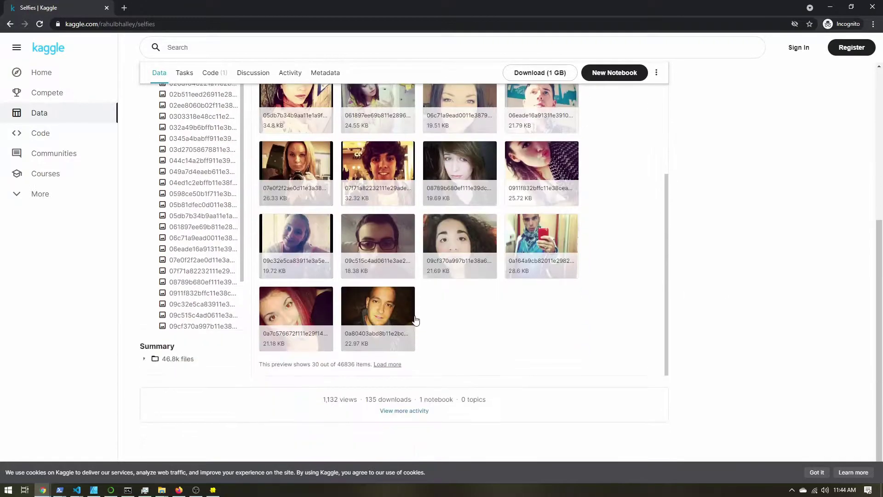
click(387, 364)
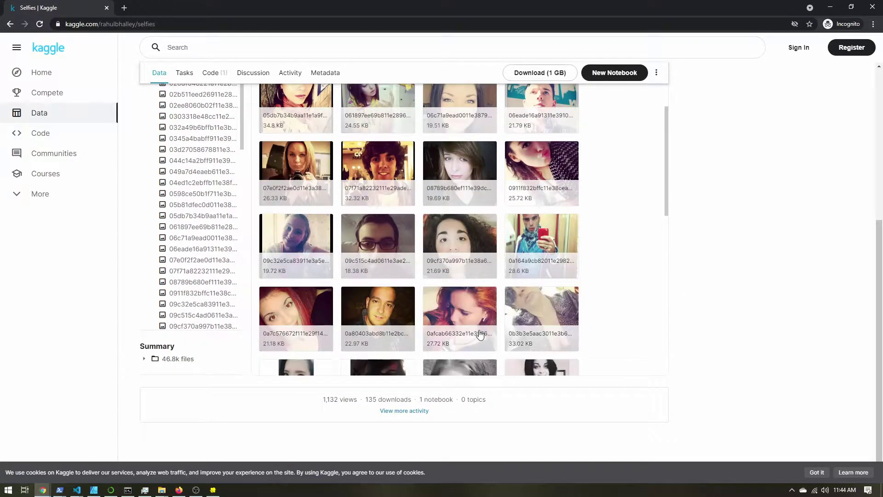
scroll(455, 252, down, 5)
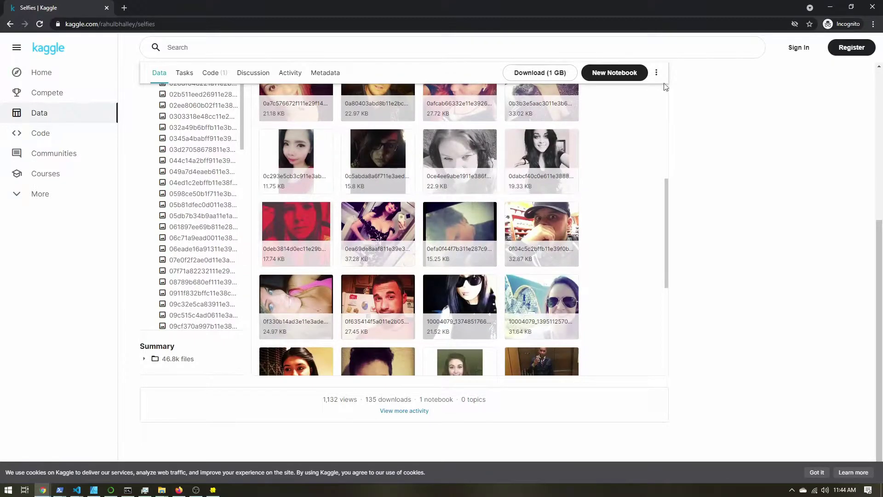
click(835, 8)
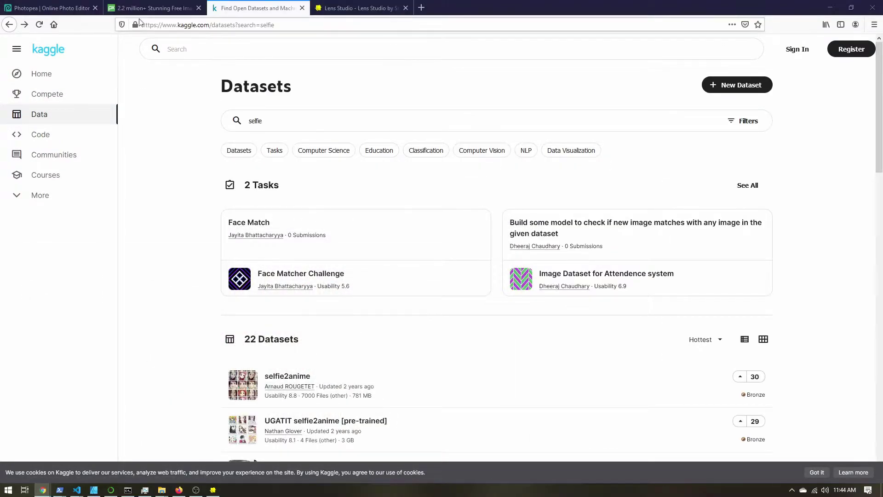
- Leave the right-hand glasses photo its original size and slide the middle photo against it
click(52, 12)
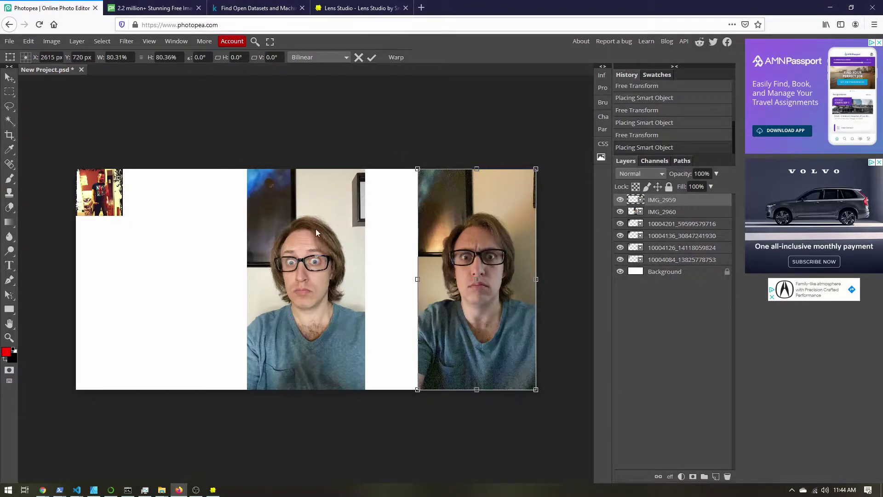
click(8, 79)
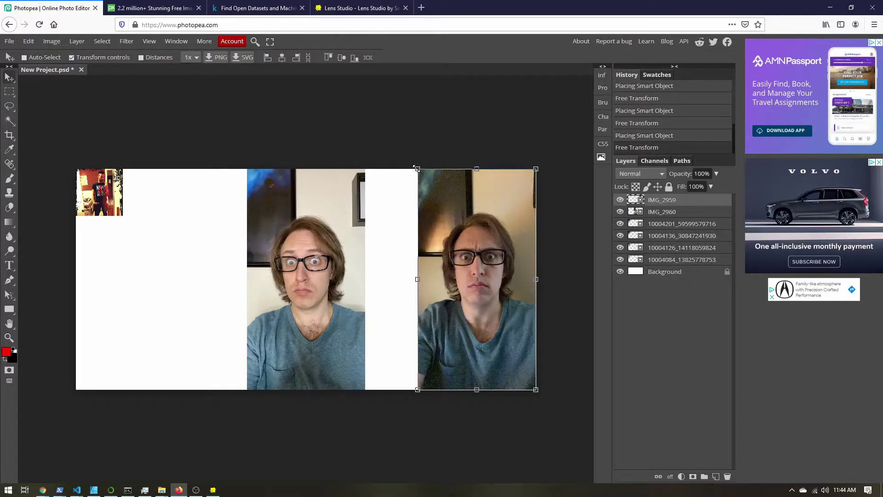
drag(416, 166, 419, 219)
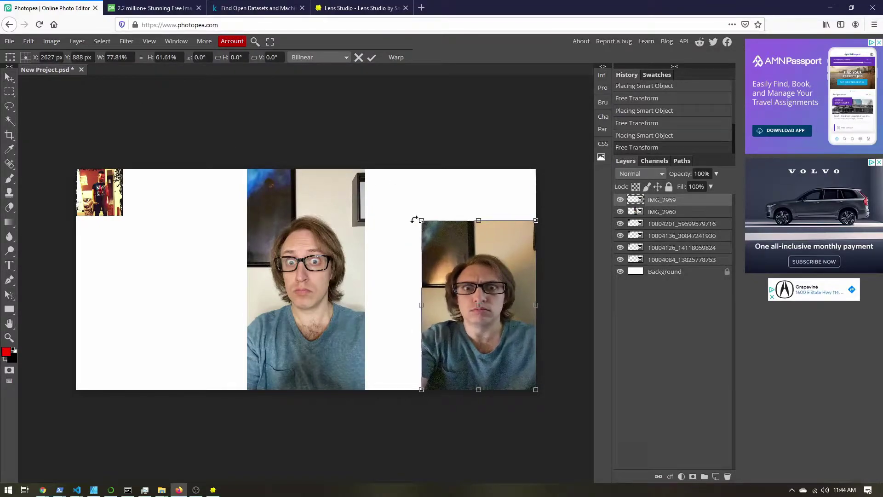
key(Escape)
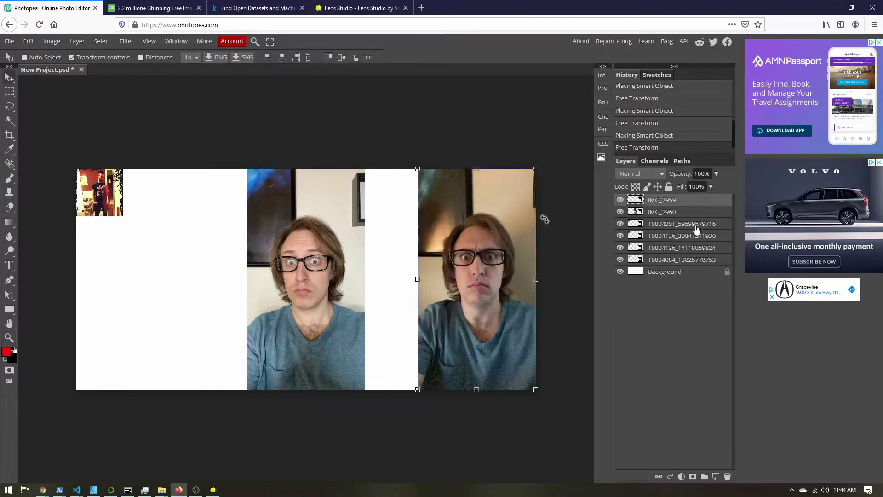
click(667, 212)
drag(316, 254, 370, 254)
- Move and enlarge a small photo into the top-middle gap, and drop the boy's photo lower
click(672, 227)
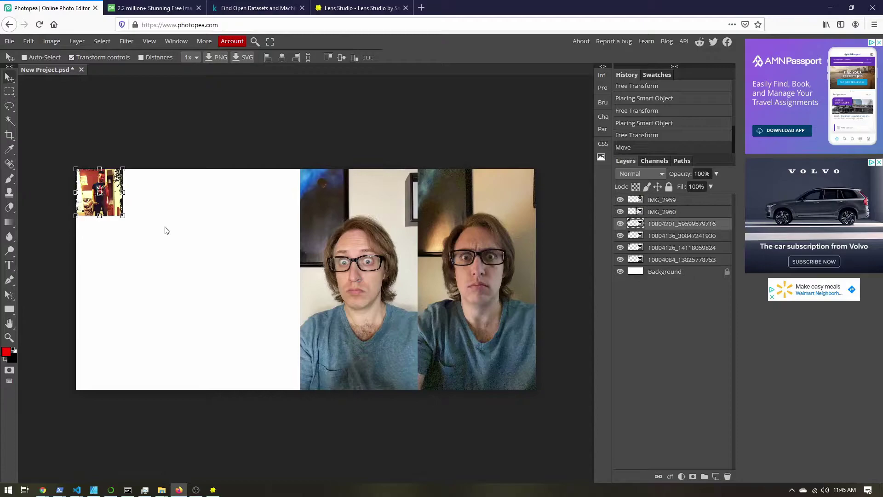
drag(112, 193, 290, 193)
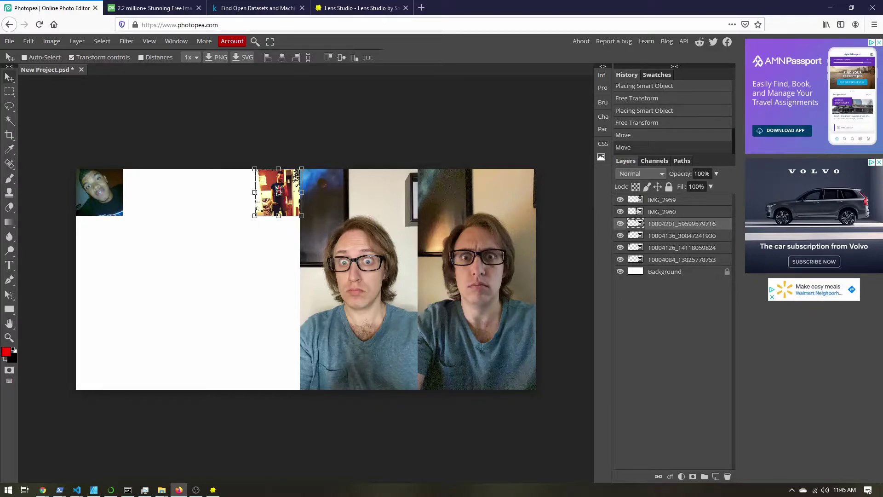
drag(253, 219, 203, 268)
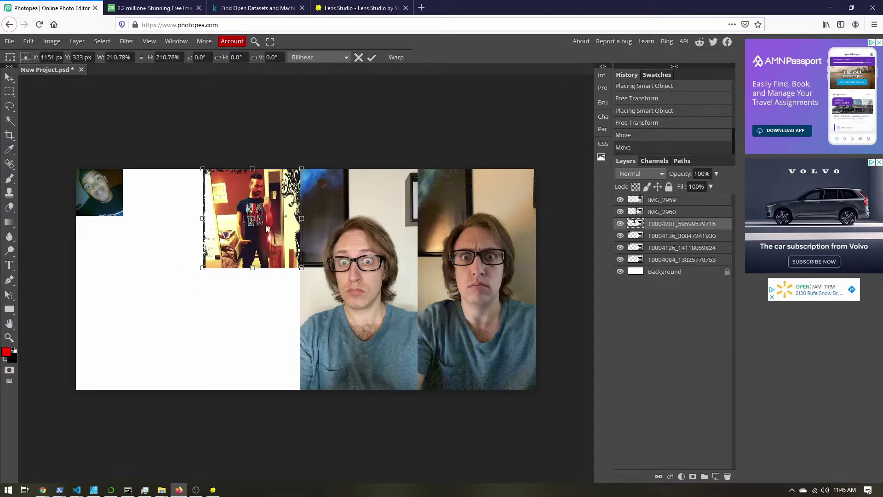
click(669, 238)
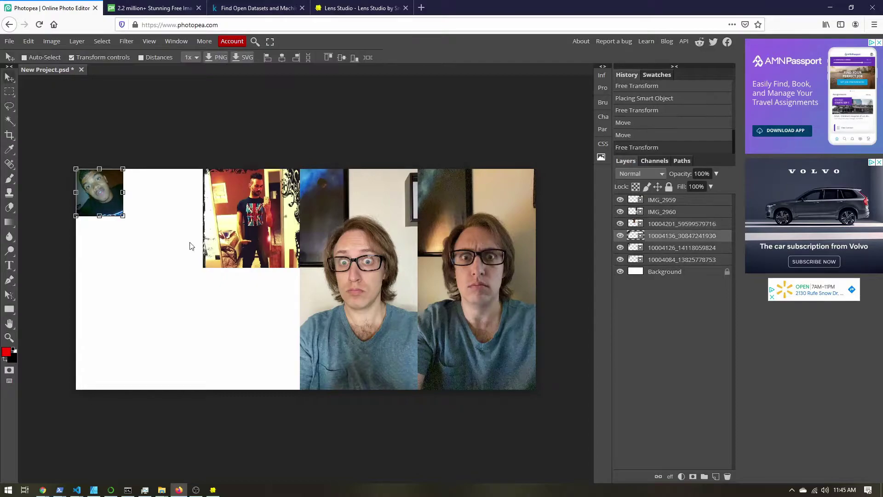
drag(109, 197, 178, 389)
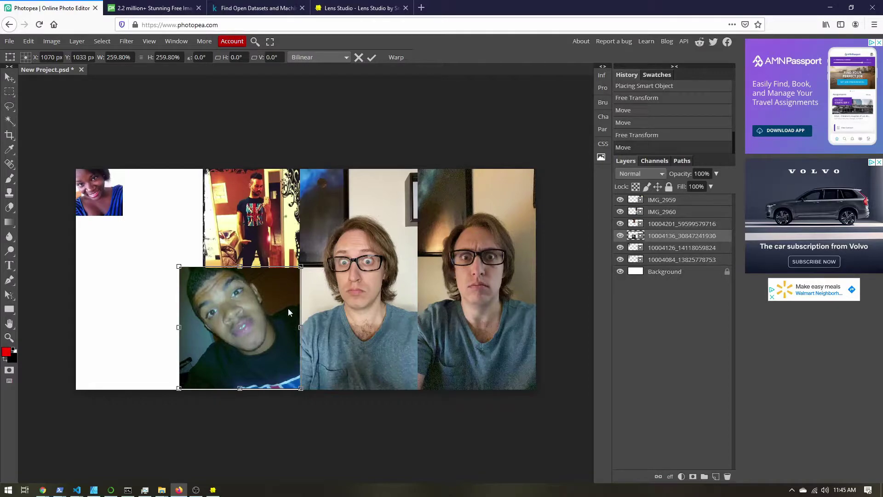
- Enlarge the woman's photo top-left, fill the lower-left corner, and close the gap beside the boy's photo
click(679, 251)
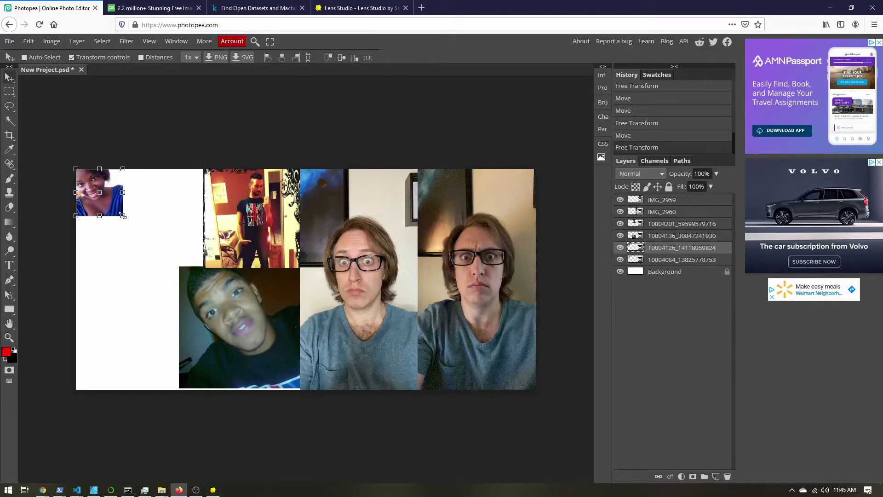
click(127, 222)
drag(126, 222, 191, 286)
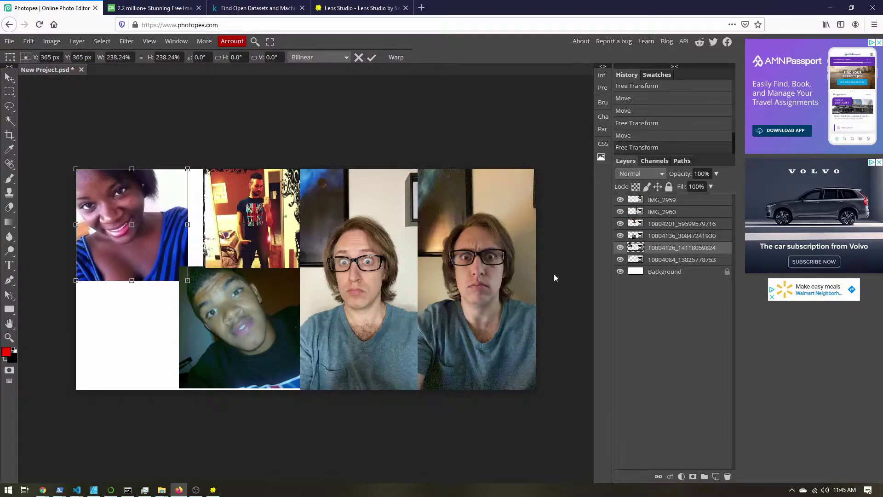
click(658, 262)
drag(117, 200, 110, 387)
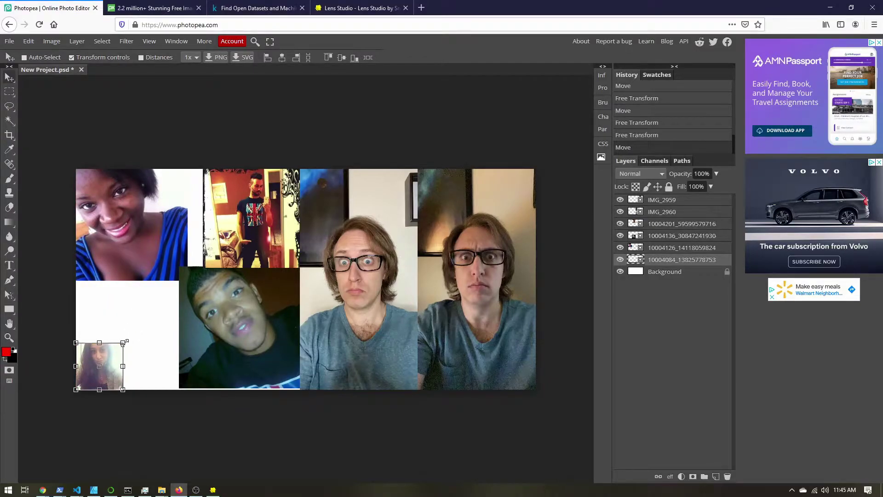
drag(123, 343, 191, 275)
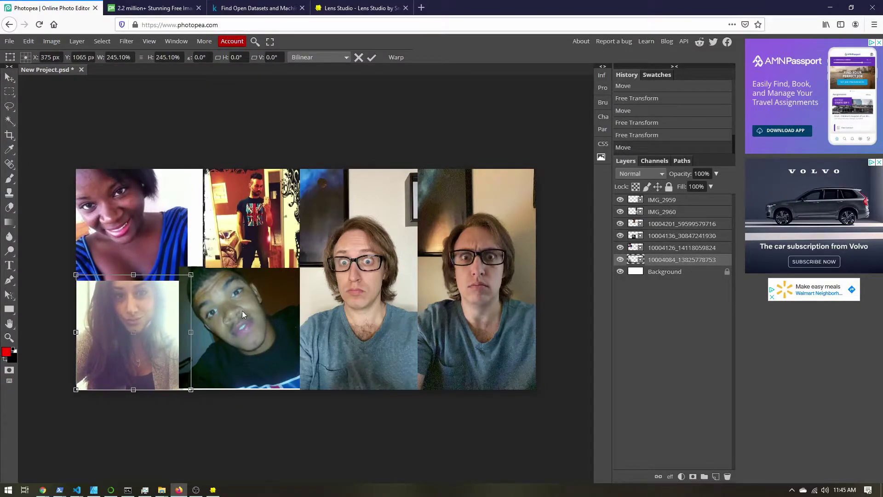
click(659, 236)
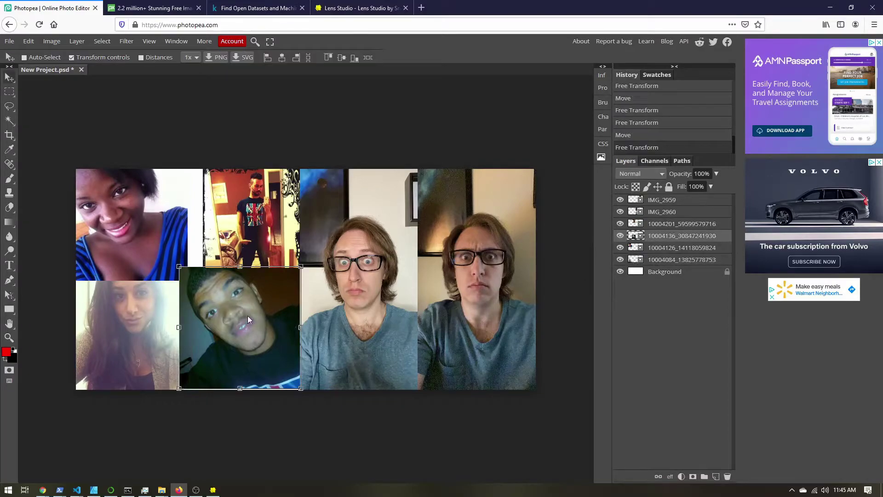
mouse_move(247, 316)
mouse_down()
mouse_move(255, 325)
mouse_move(263, 314)
mouse_up()
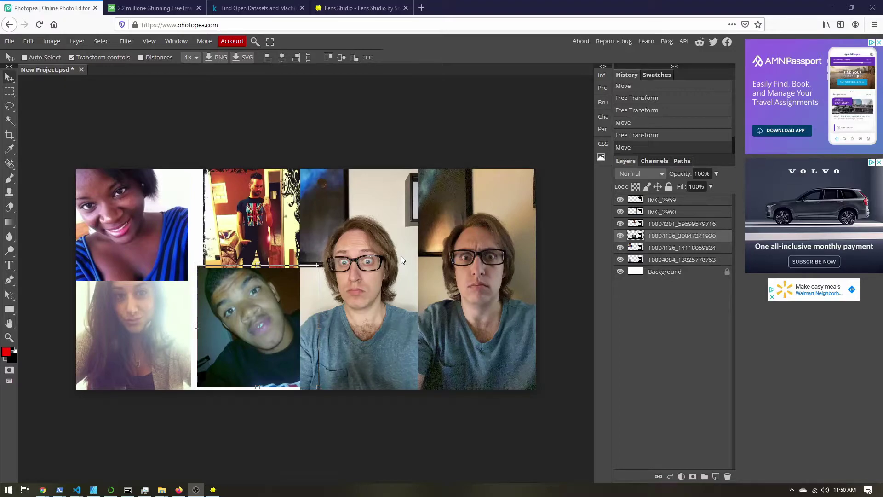
click(356, 8)
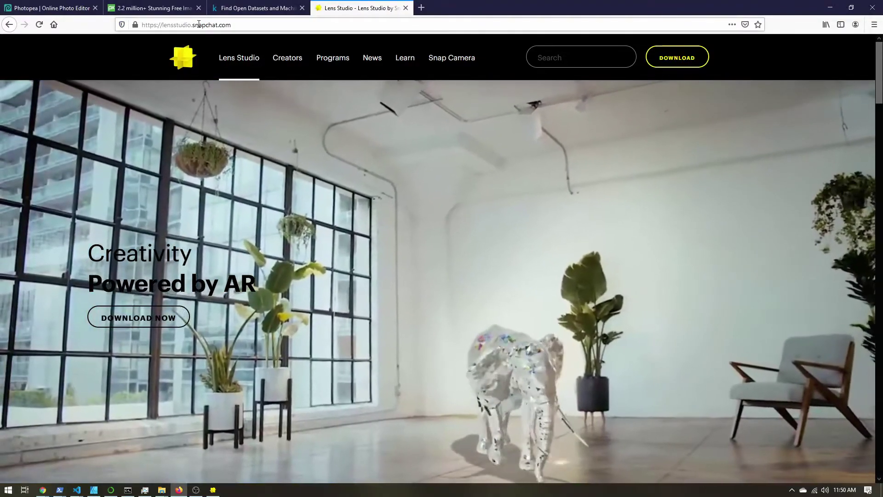
- Open the 2D Post Effect guide and scroll down to the base lookup table download
mouse_move(405, 59)
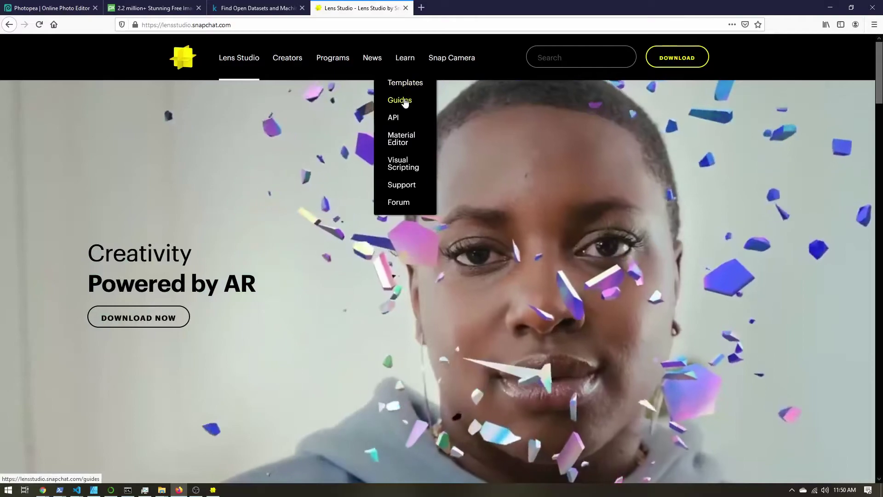
click(404, 99)
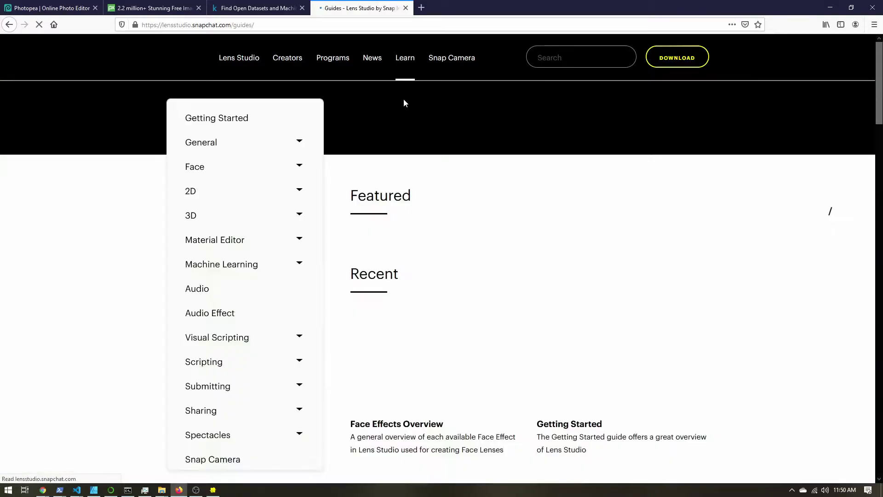
click(299, 191)
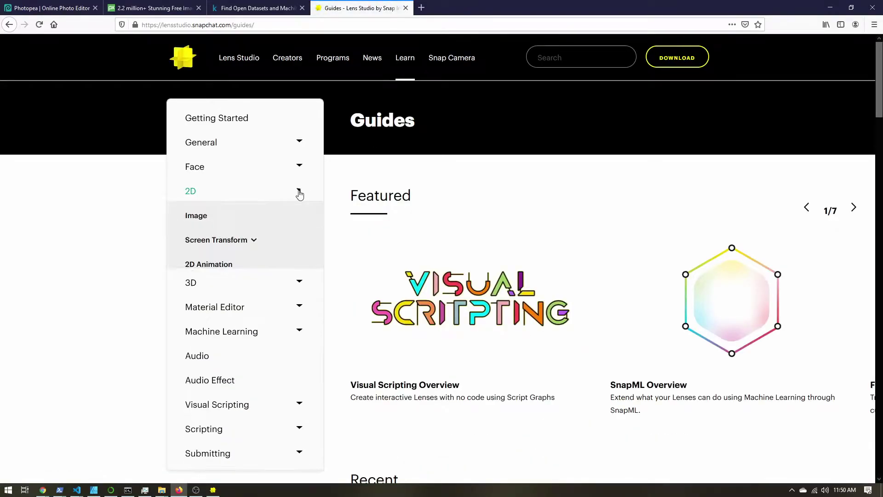
click(206, 212)
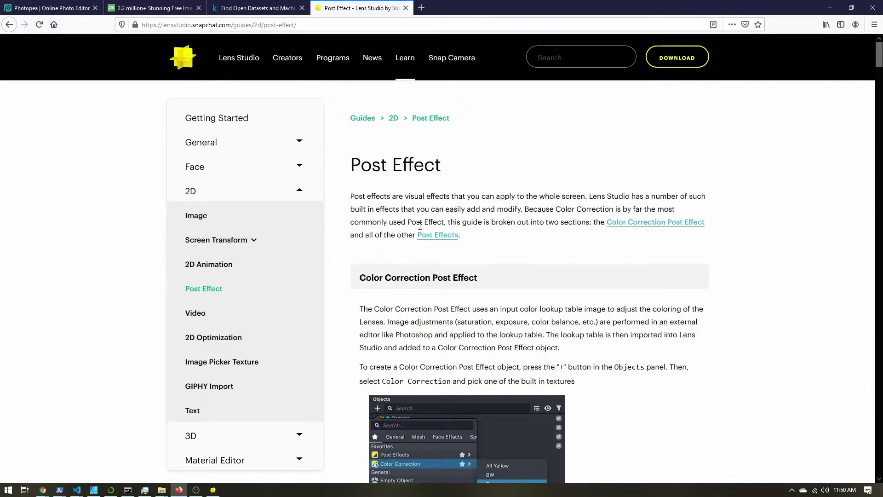
scroll(400, 264, down, 2)
scroll(400, 264, down, 1)
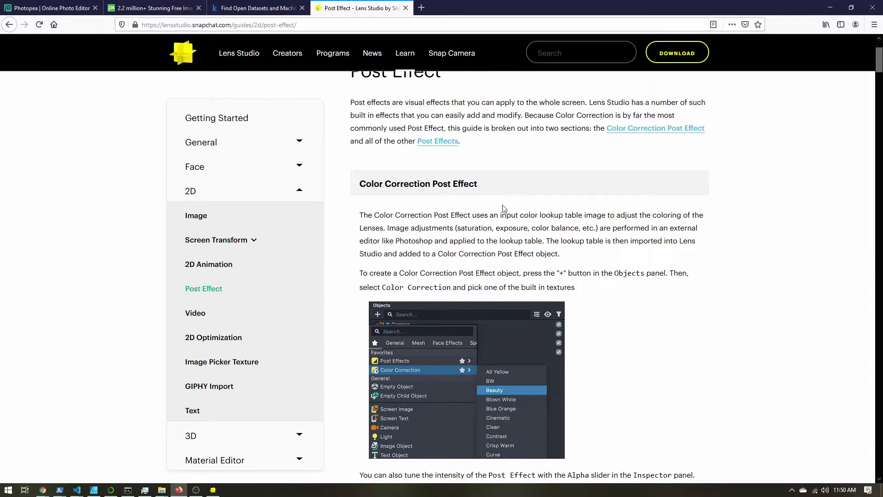
scroll(502, 206, down, 10)
scroll(504, 209, down, 4)
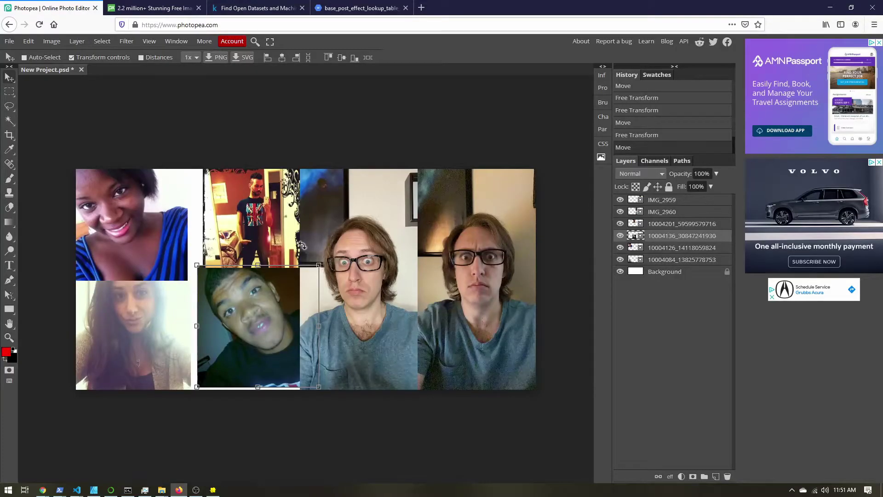
- Paste the lookup table strip as Layer 1 and drag it to the top of the Layers panel
key(ctrl+v)
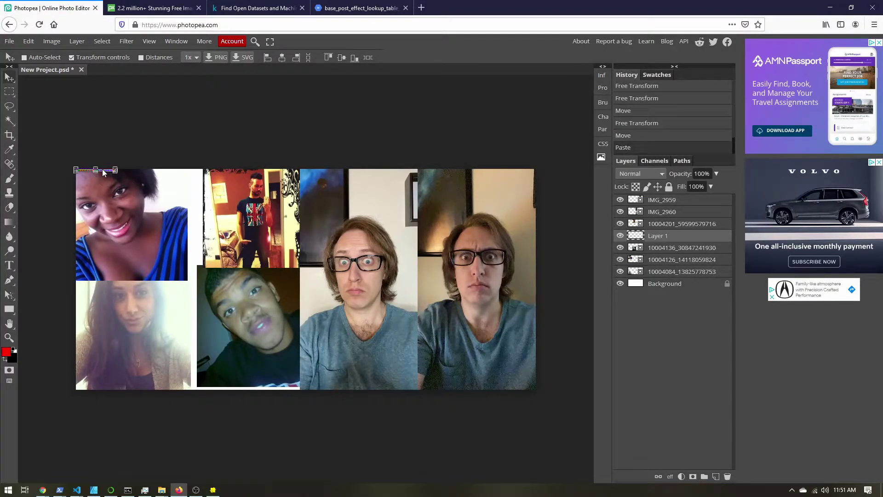
scroll(102, 169, down, 3)
scroll(104, 170, up, 10)
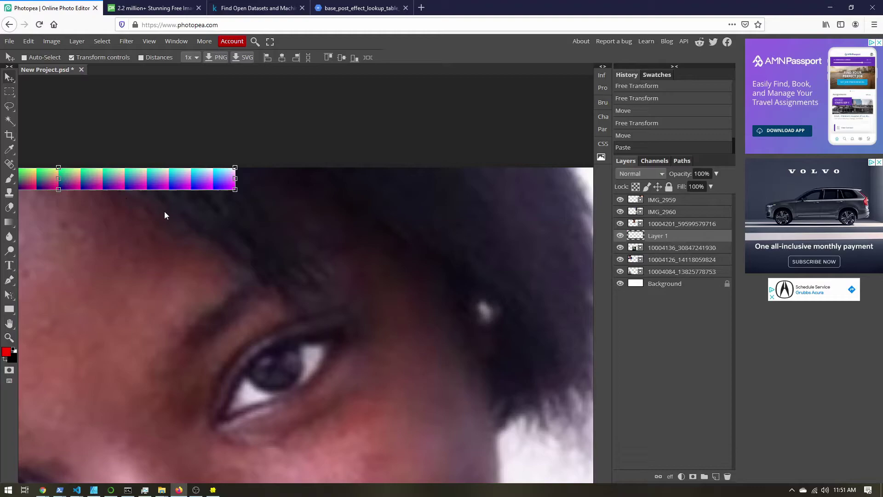
scroll(164, 215, down, 5)
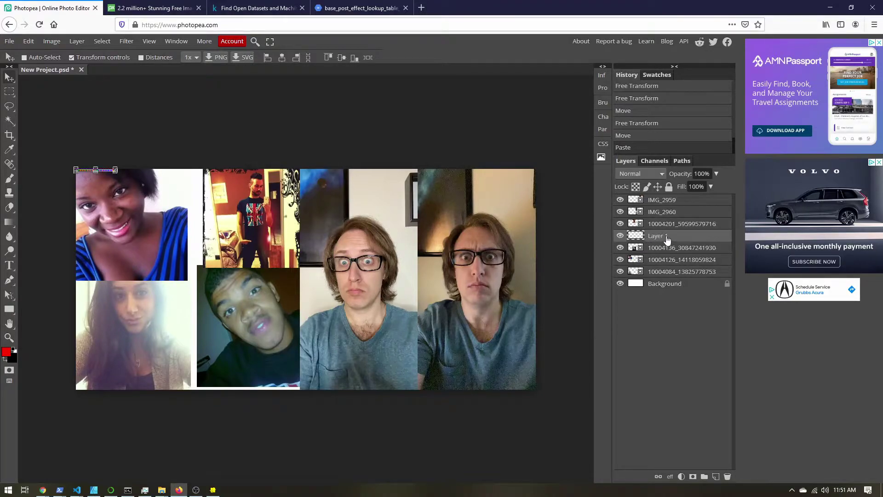
drag(659, 238, 657, 197)
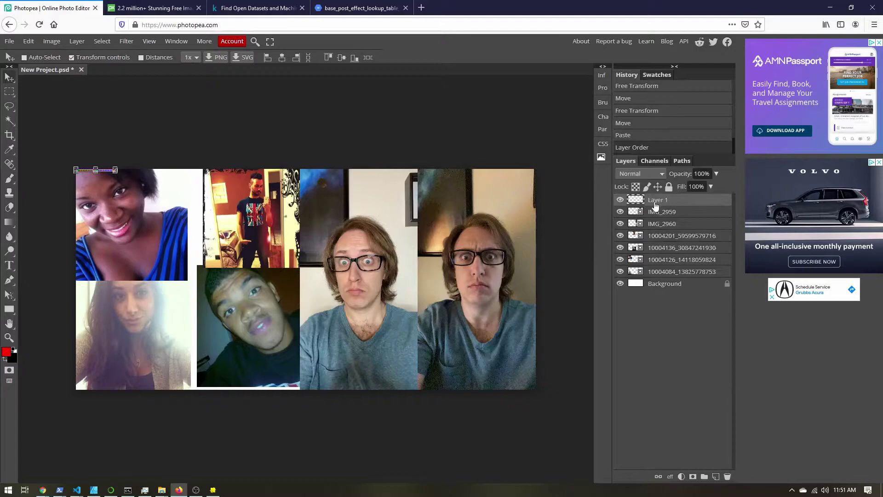
click(620, 200)
click(620, 200)
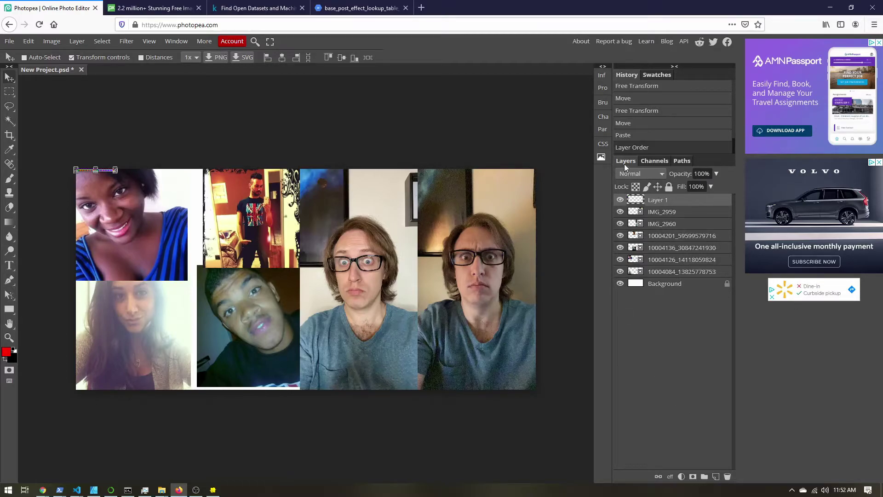
- Add a Black & White adjustment layer above the collage and zoom the view out
click(681, 477)
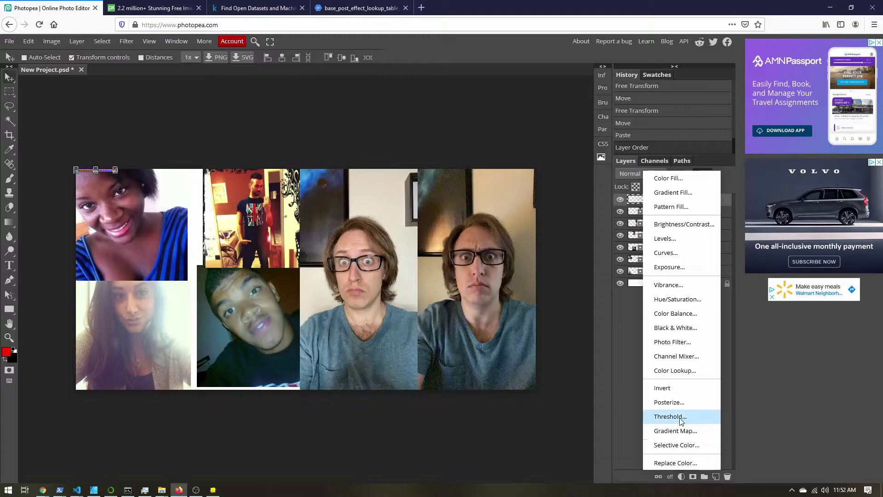
click(670, 327)
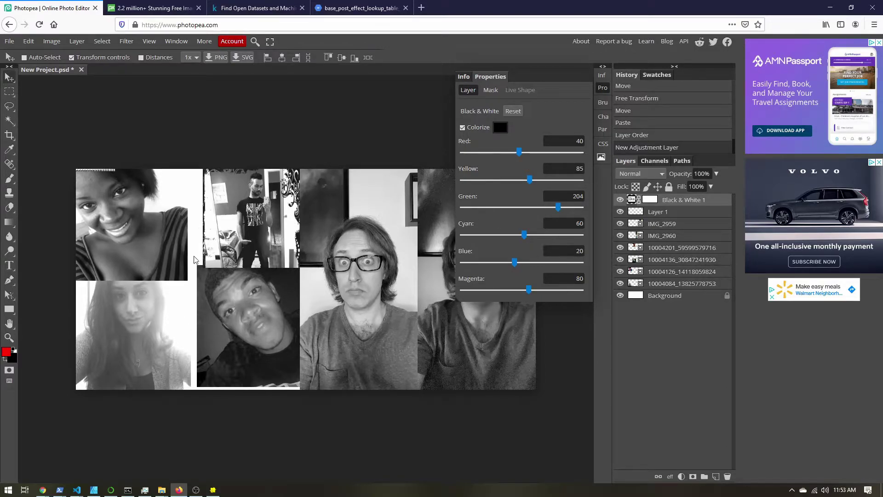
key(ctrl+minus)
scroll(103, 174, up, 10)
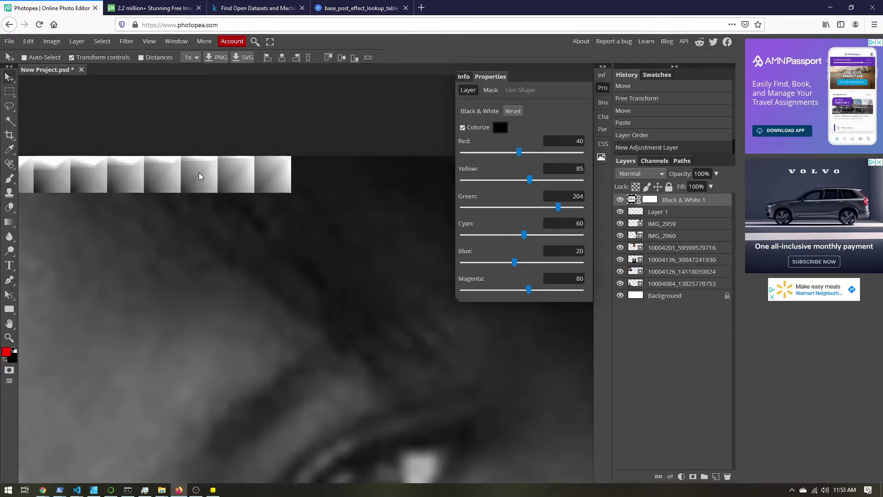
scroll(205, 181, down, 4)
scroll(205, 181, down, 5)
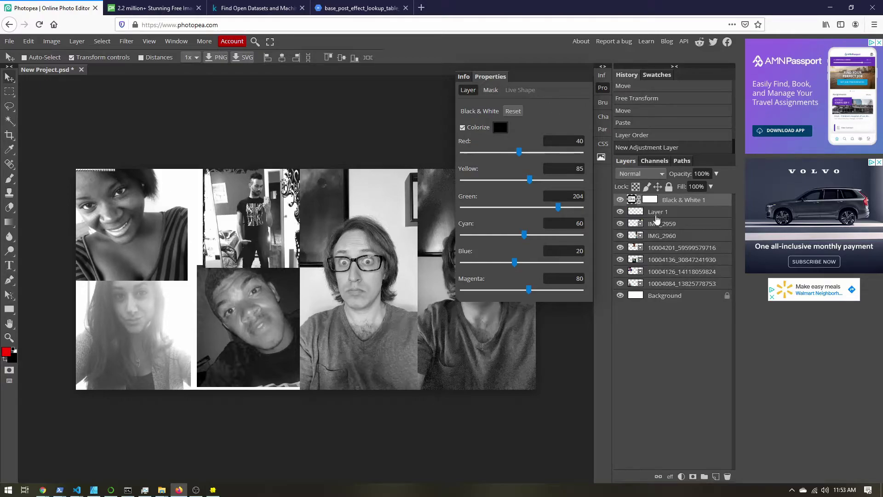
- Hide Black & White 1 and add a Gradient Map using the yellow-purple-blue preset
click(620, 200)
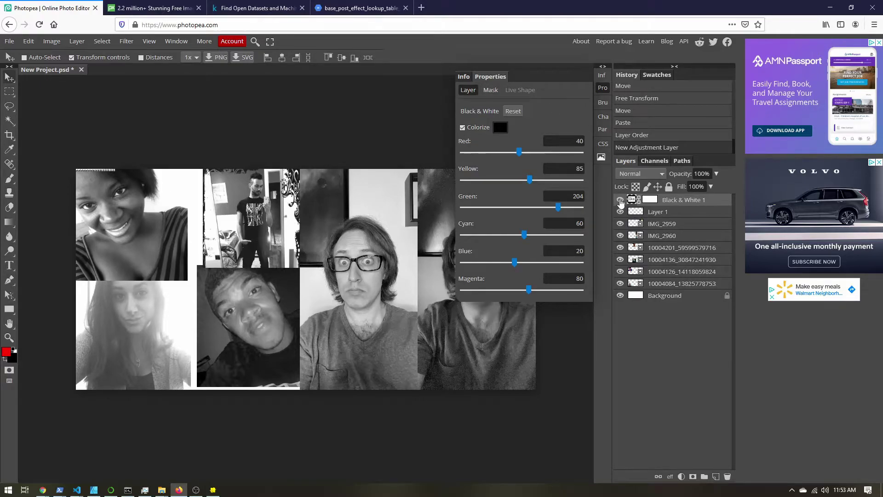
click(682, 476)
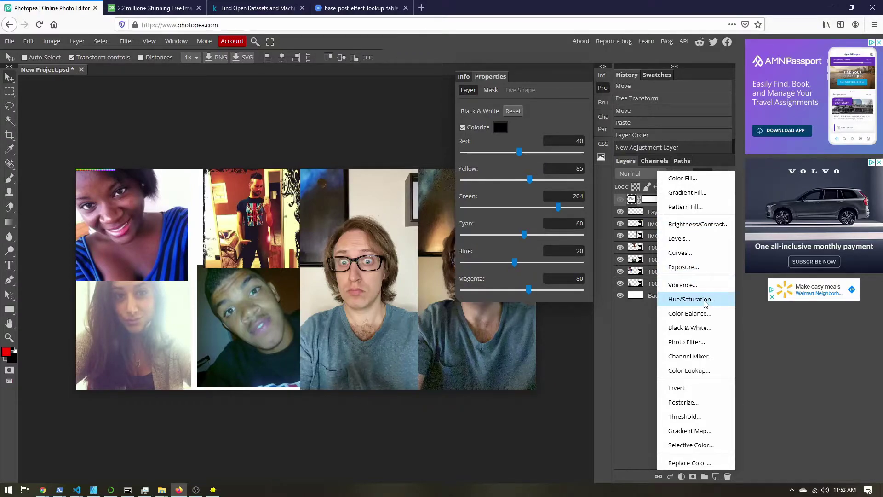
click(693, 432)
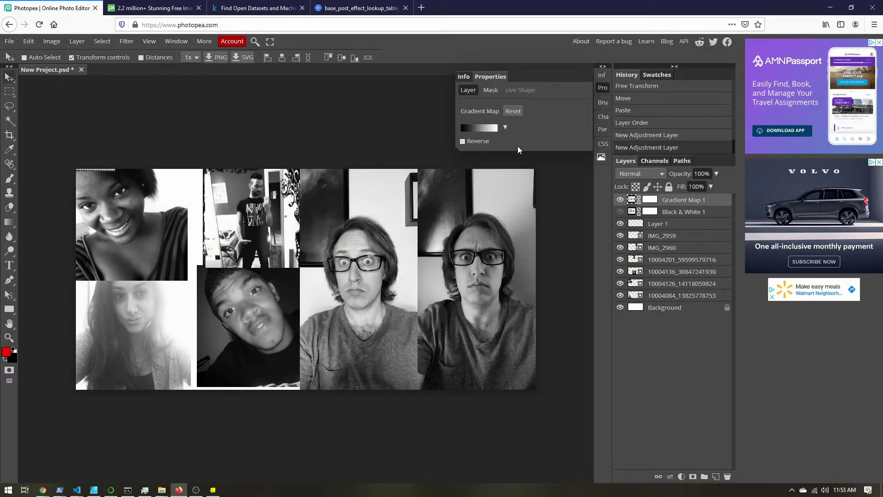
click(504, 128)
click(521, 164)
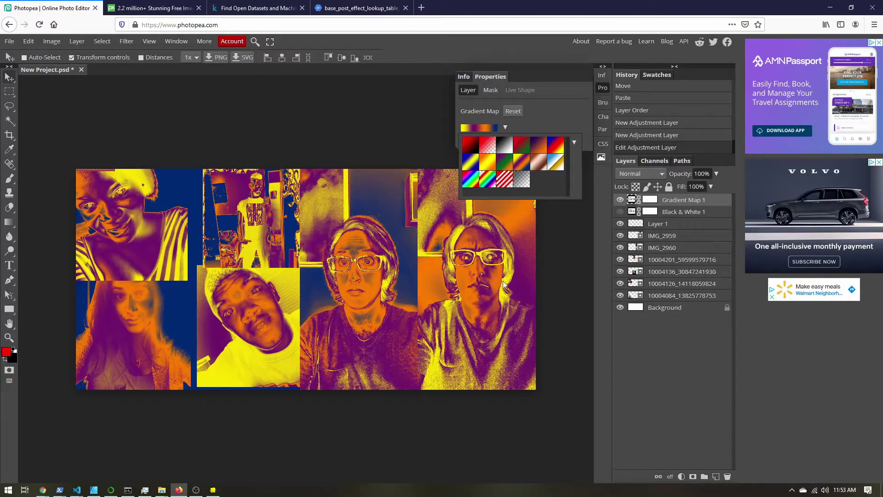
- Blend the Gradient Map in Overlay mode at 35% opacity
click(662, 175)
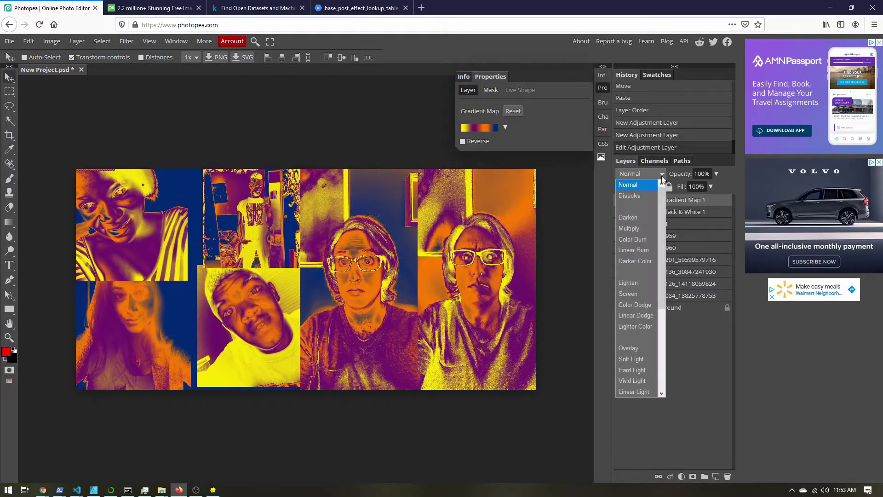
click(633, 348)
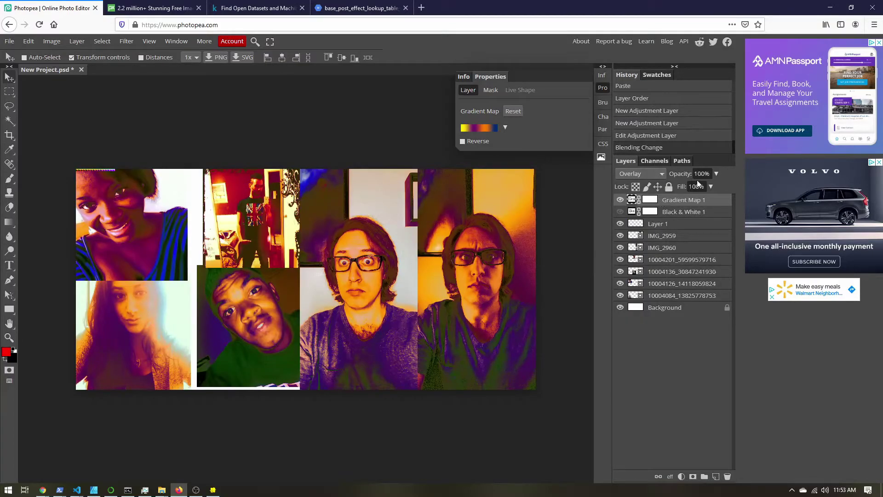
click(716, 174)
drag(718, 187, 689, 187)
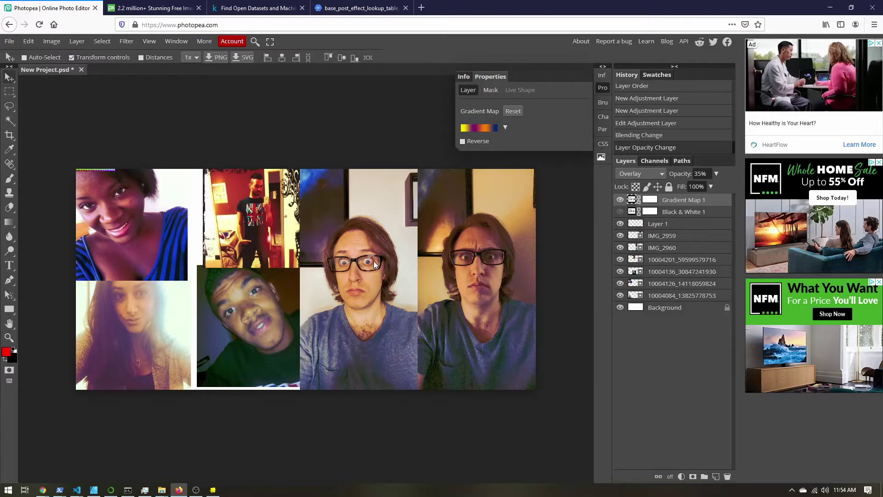
- Add a Photo Filter layer with a blue filter colour and lowered density
click(681, 477)
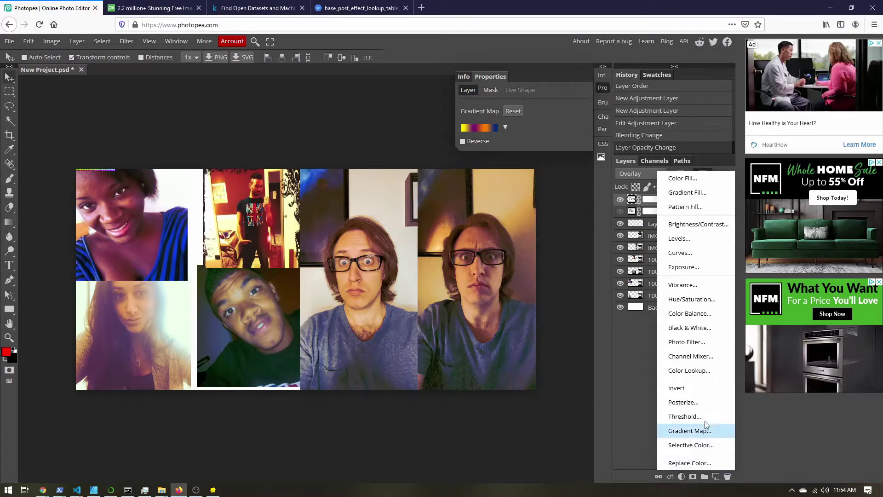
click(699, 343)
click(466, 127)
click(188, 194)
click(242, 237)
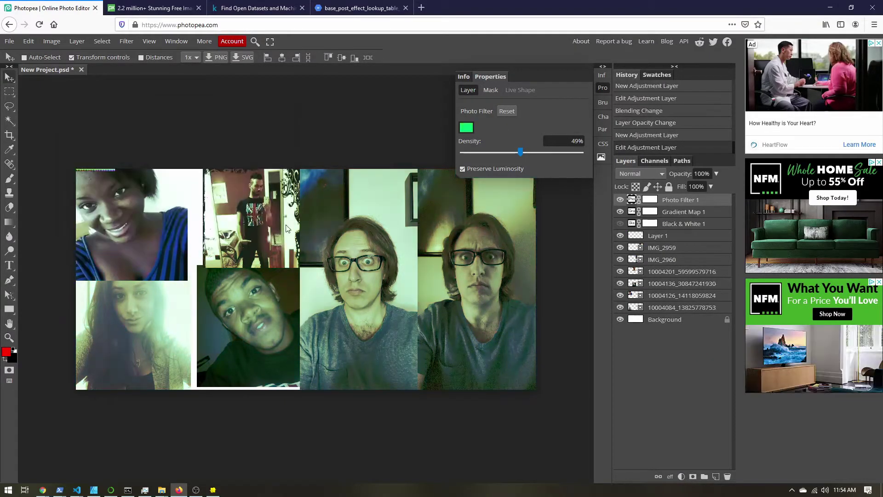
drag(547, 152, 474, 167)
click(466, 128)
click(221, 223)
click(253, 239)
- Add a Brightness/Contrast layer with brightness 24 and contrast -86
click(681, 476)
click(680, 212)
drag(520, 140, 531, 139)
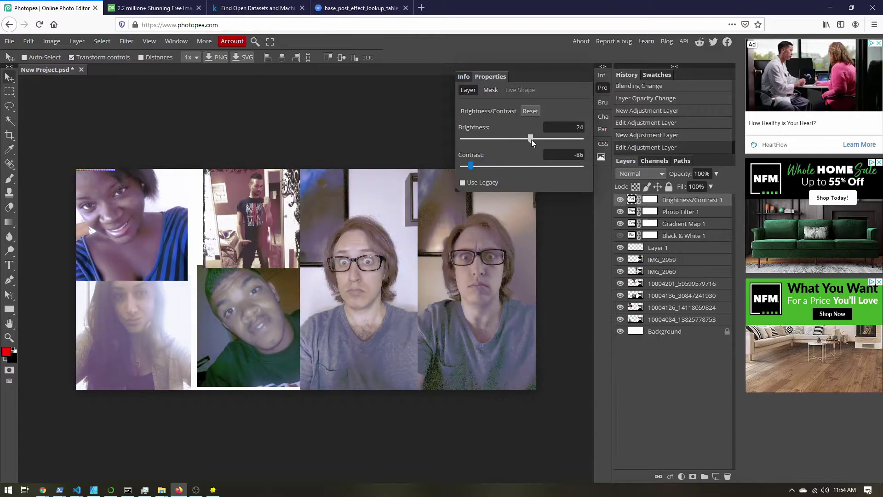
click(671, 398)
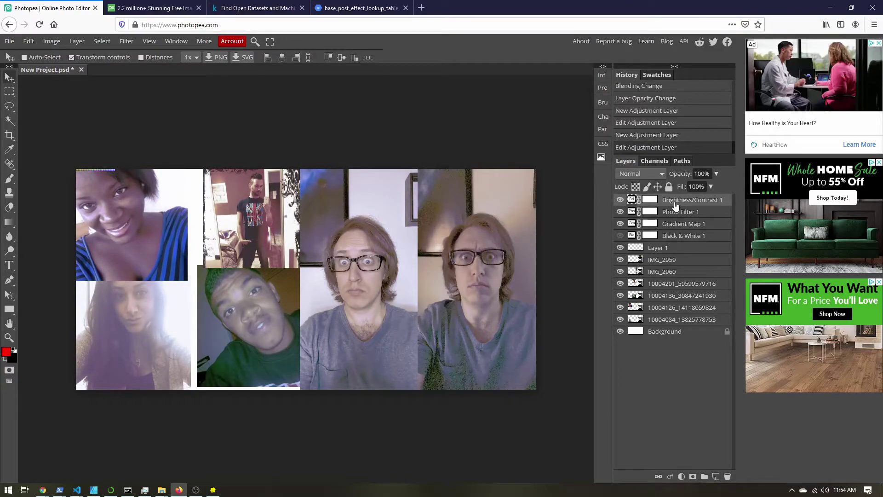
- Delete the Black & White 1 layer, then select Brightness/Contrast 1
click(671, 237)
right_click(671, 237)
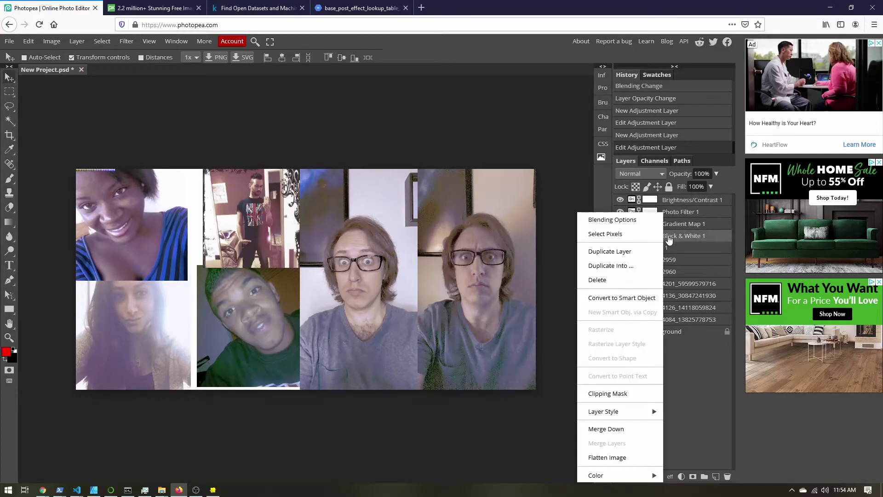
click(619, 284)
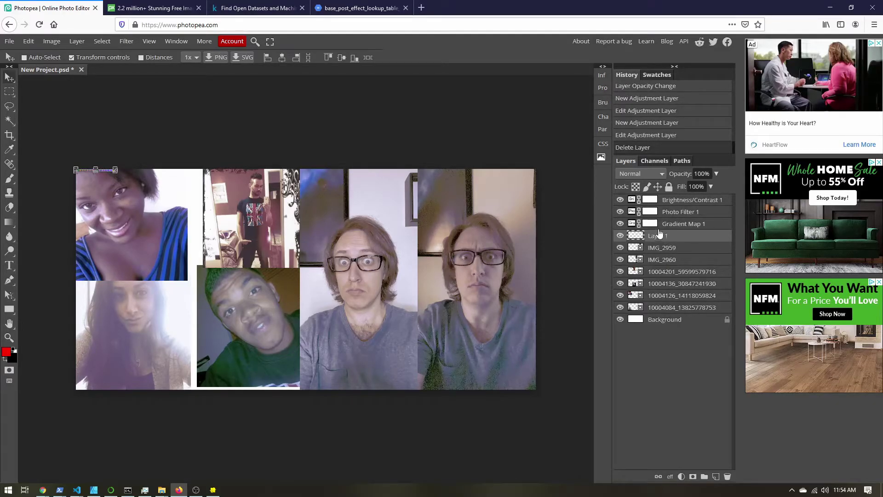
click(678, 202)
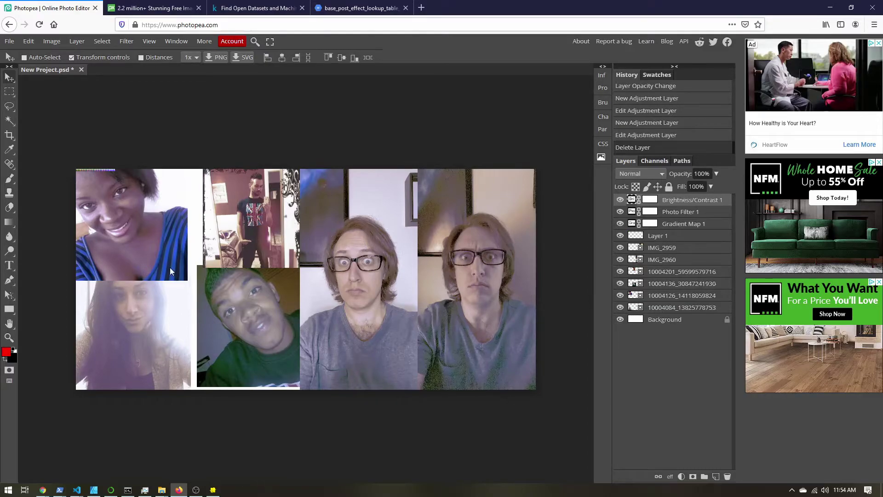
click(9, 42)
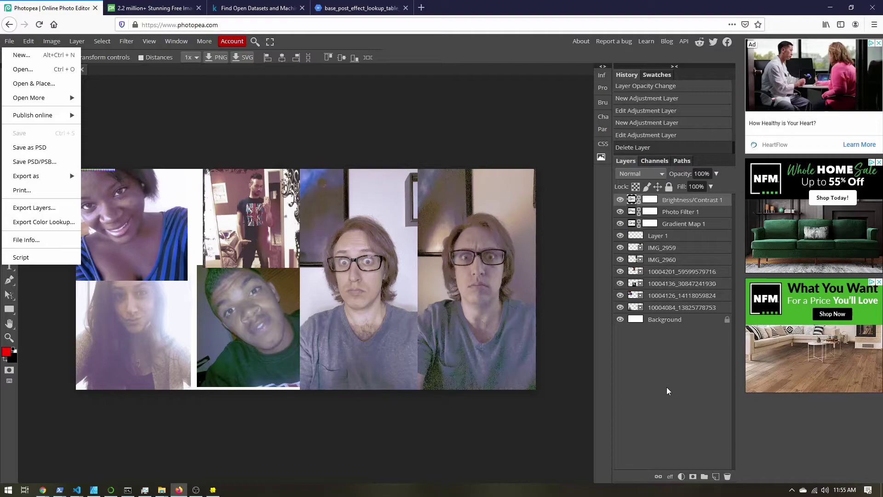
mouse_move(51, 177)
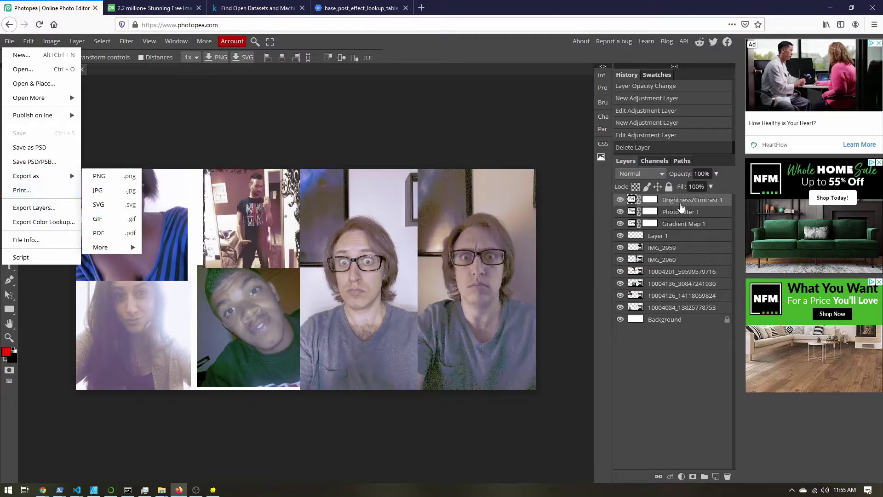
click(686, 371)
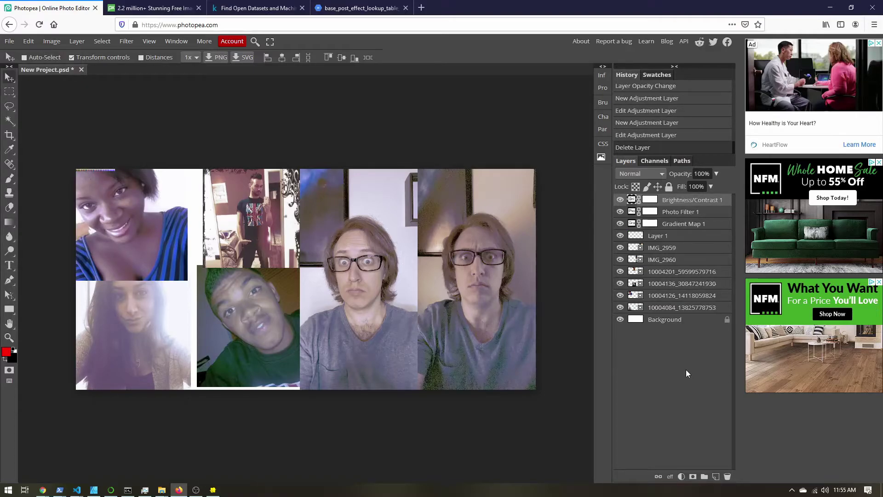
- Group Brightness/Contrast 1 down through Layer 1 into Folder 1
shift+click(667, 239)
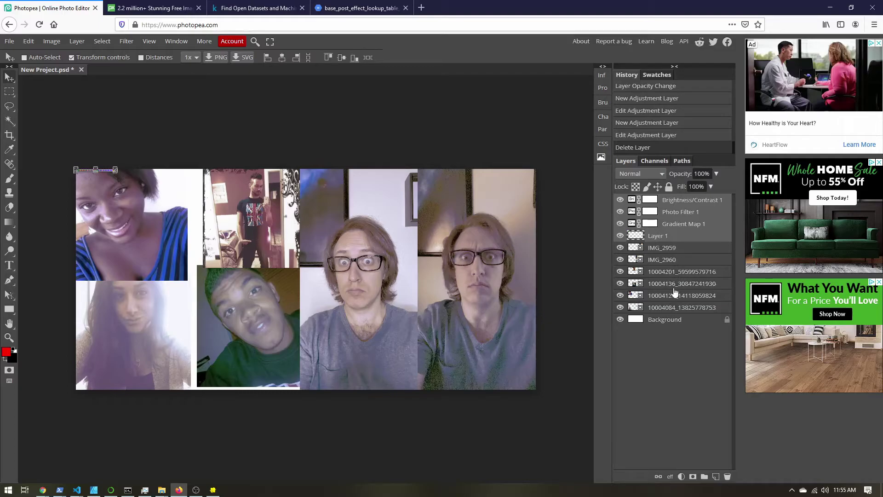
click(705, 477)
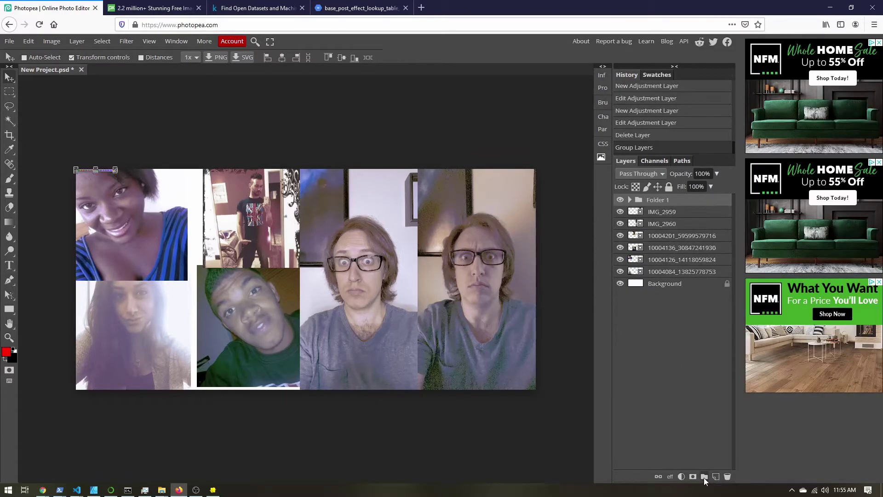
click(629, 199)
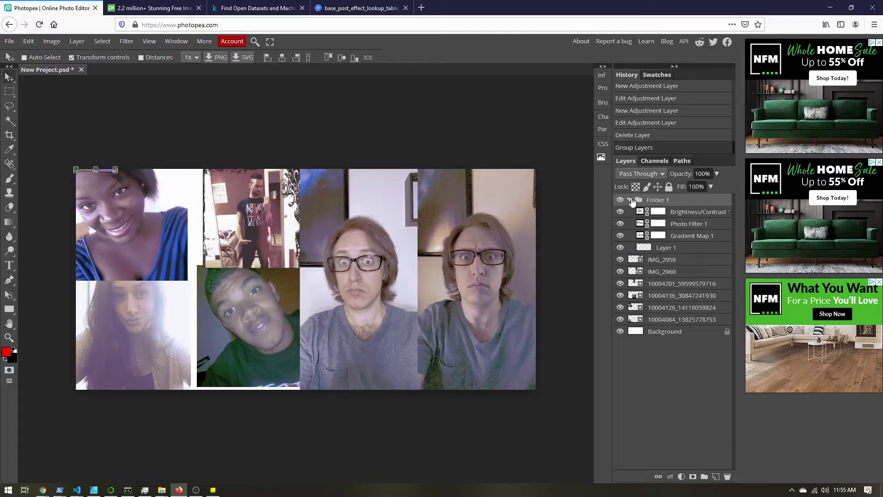
click(629, 199)
- Duplicate Folder 1 and convert Folder 1 copy into a smart object
right_click(657, 204)
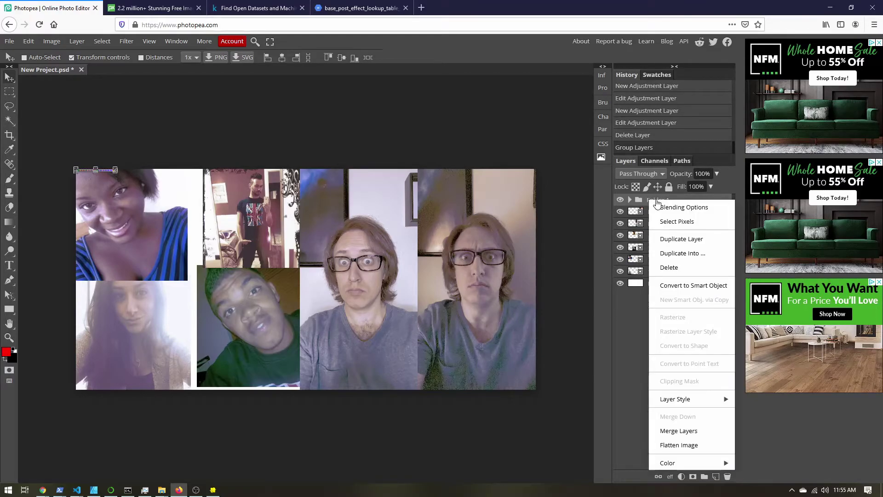
click(676, 243)
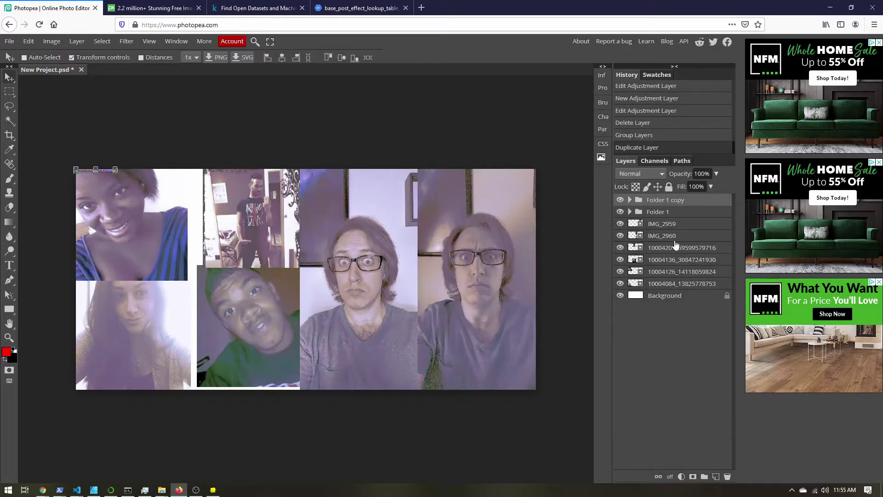
click(629, 200)
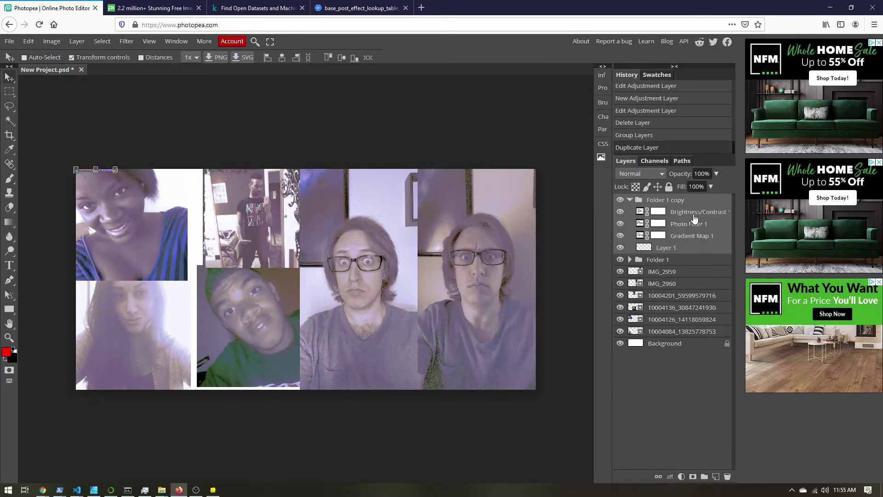
click(630, 200)
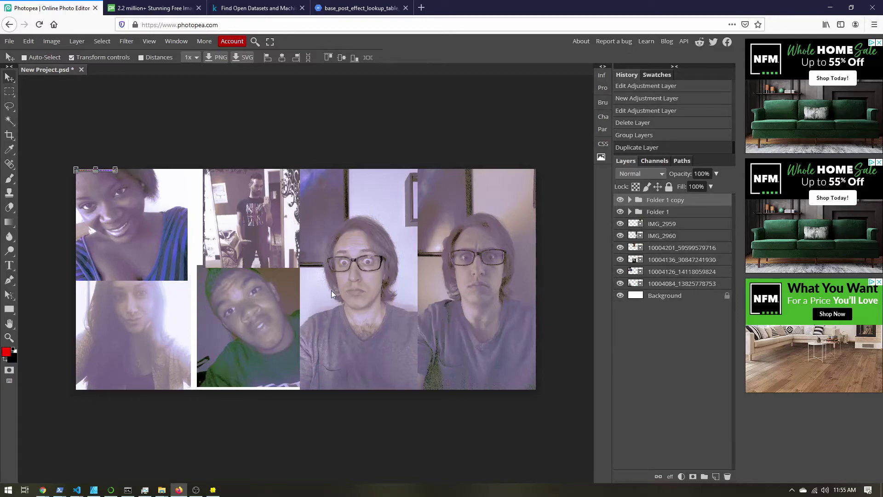
right_click(659, 204)
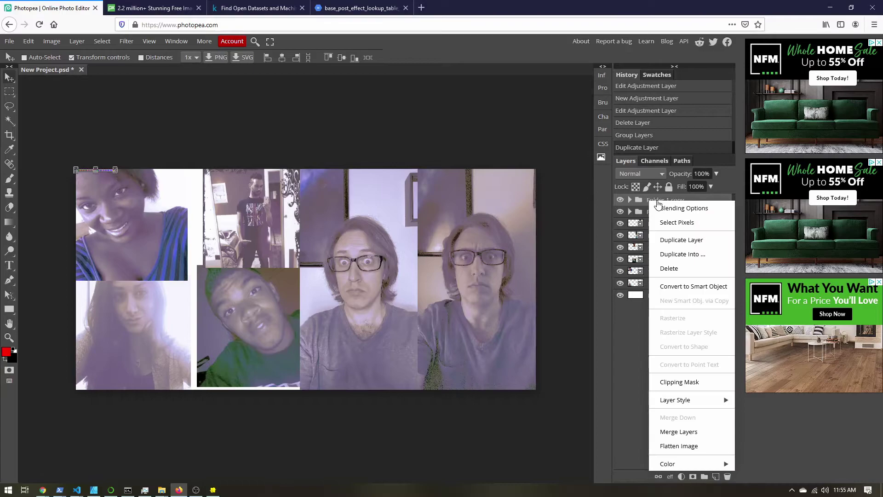
click(688, 286)
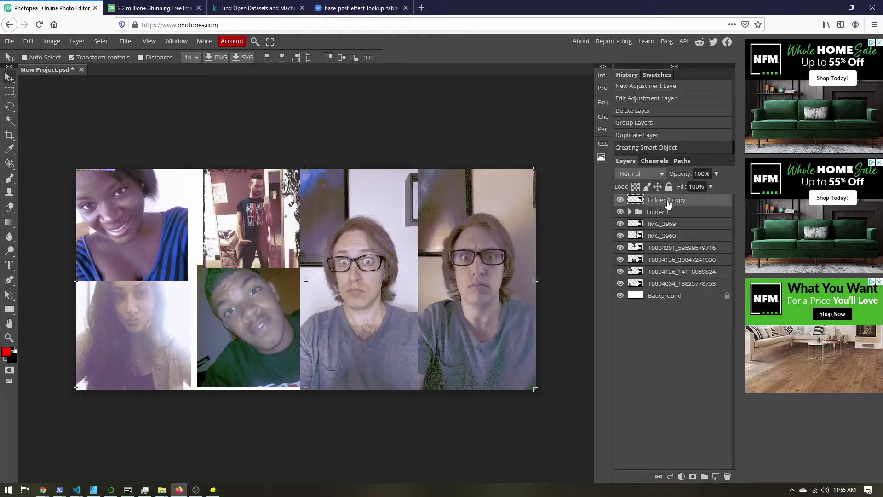
- Open the smart object as Folder 1 copy.psd and select its Layer 1
double_click(633, 201)
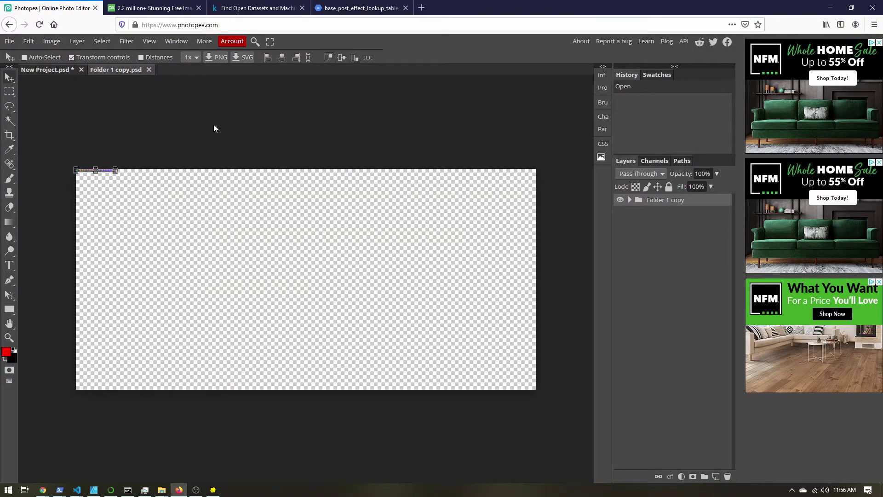
click(630, 200)
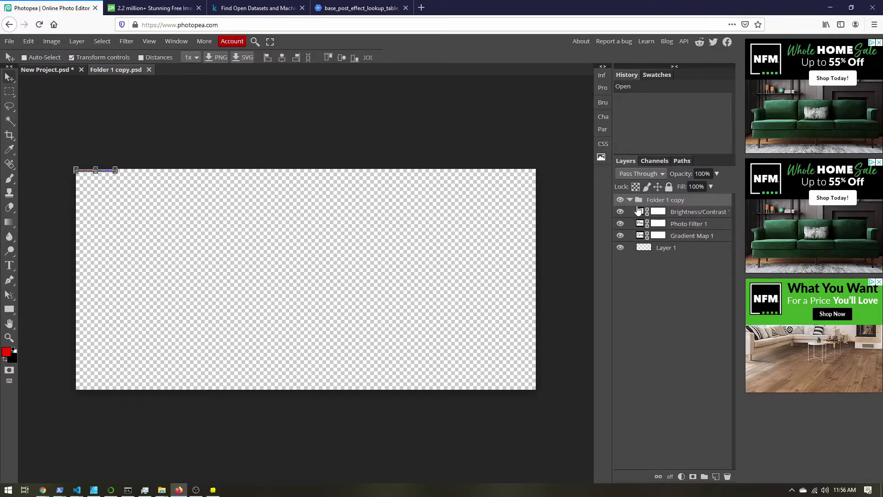
click(667, 250)
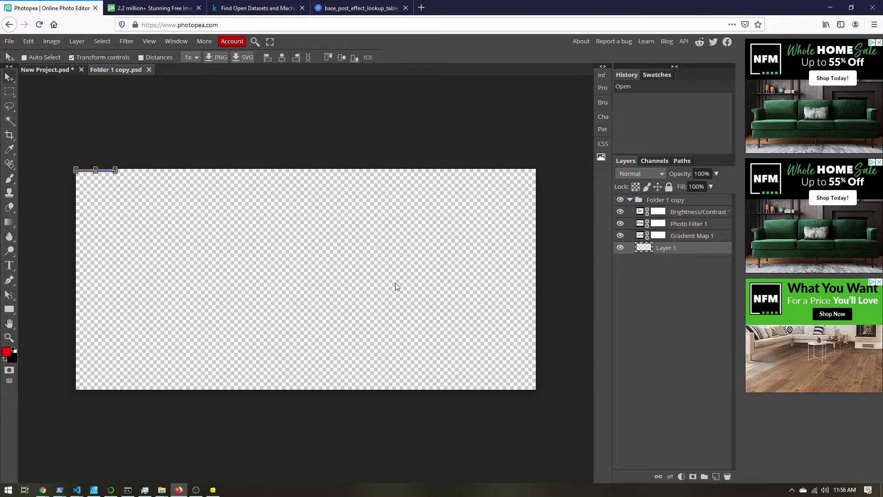
- Set the canvas size to 256 × 16 px, anchored at the top-left
click(53, 43)
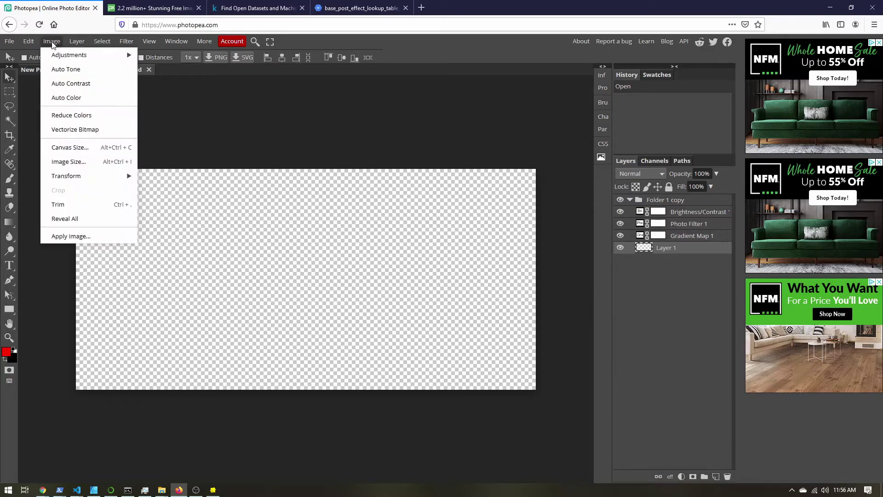
click(77, 148)
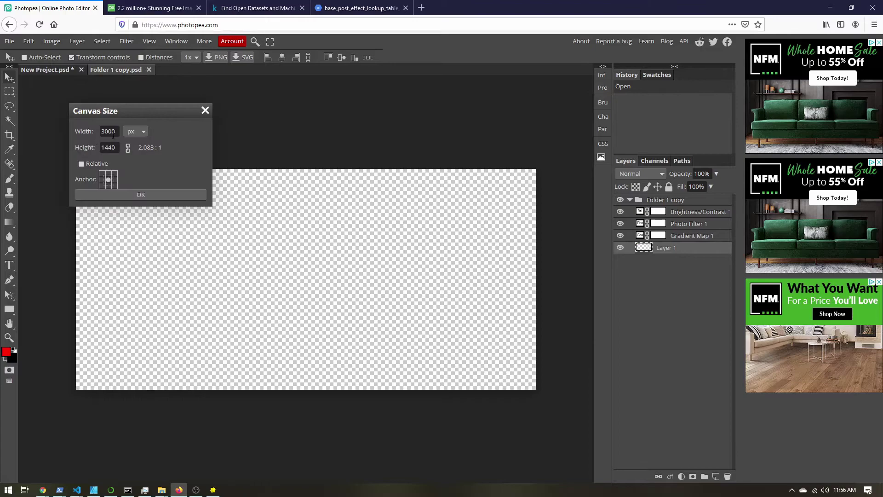
double_click(113, 133)
click(107, 147)
text(16)
click(102, 175)
- Apply the 256 × 16 canvas and toggle the three adjustments to compare colours
click(154, 193)
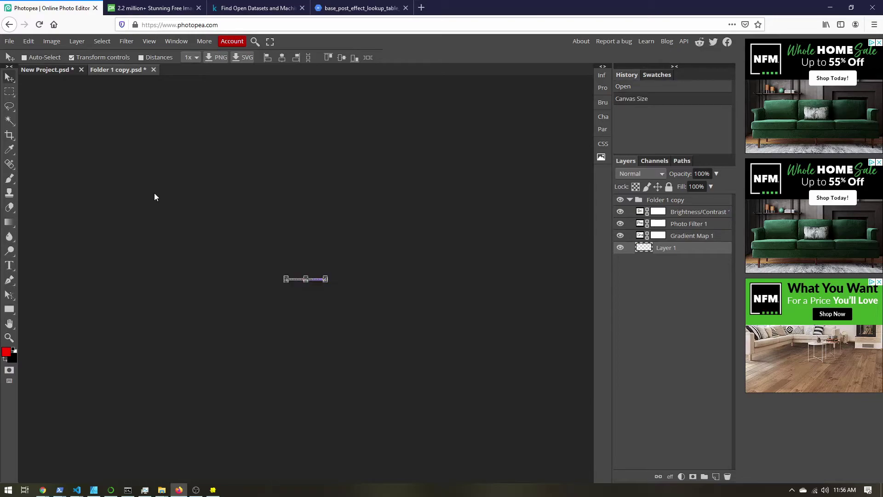
scroll(303, 276, up, 6)
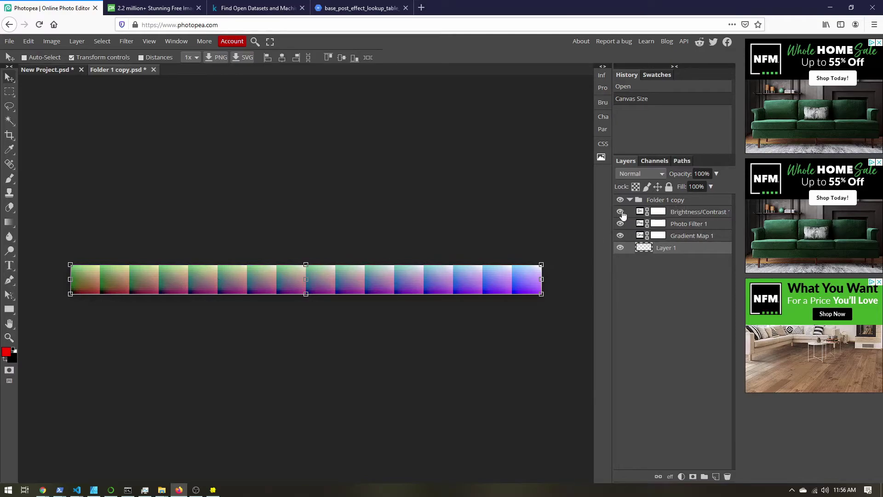
drag(621, 212, 621, 238)
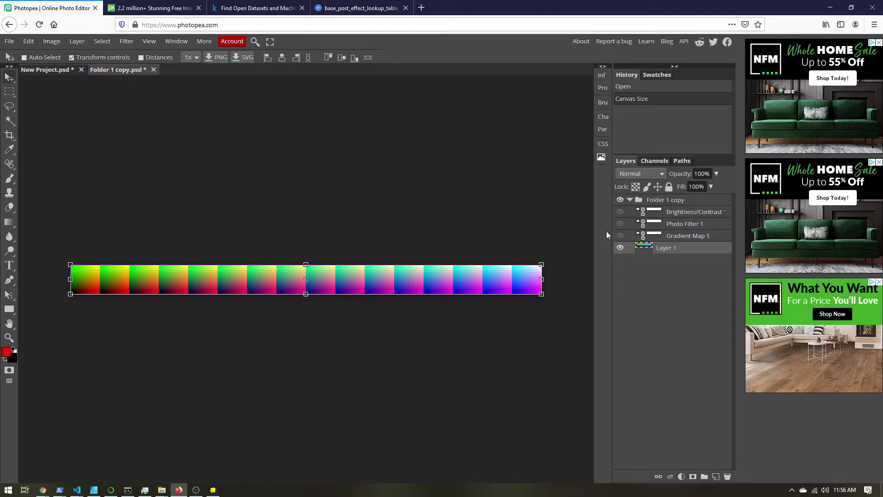
drag(621, 235, 620, 211)
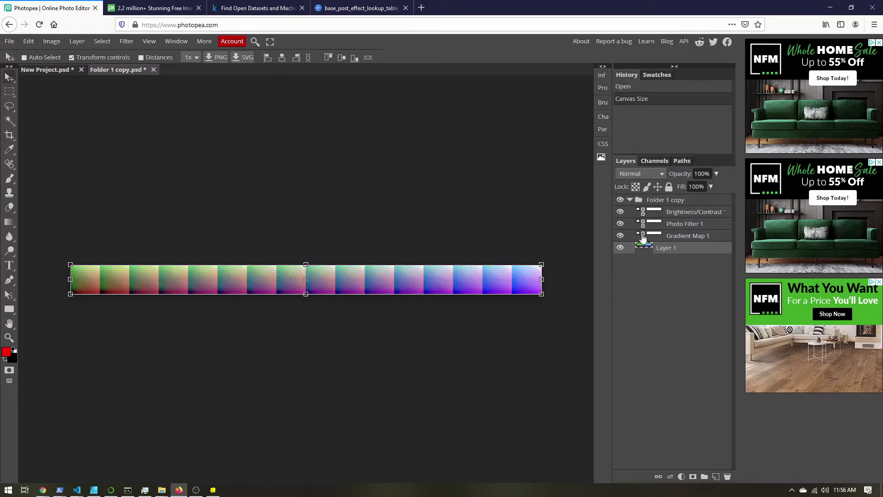
- Export the strip as Folder 1 copy.png and save it to disk
click(10, 41)
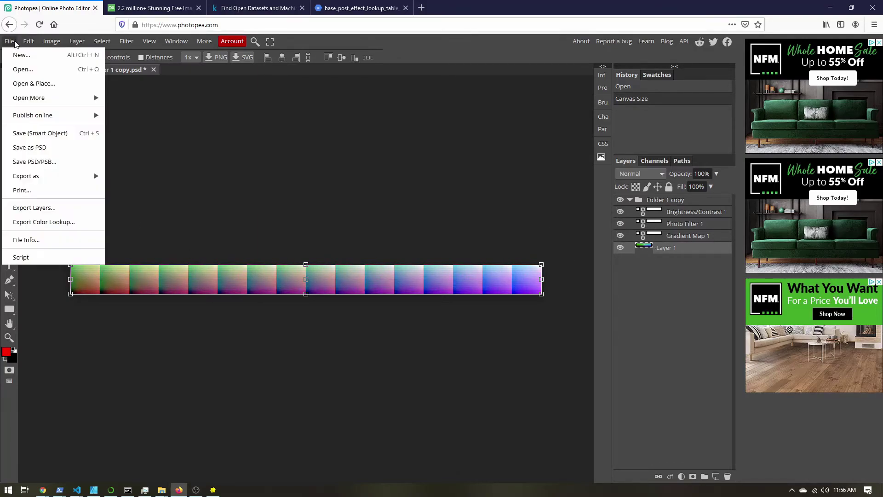
mouse_move(71, 176)
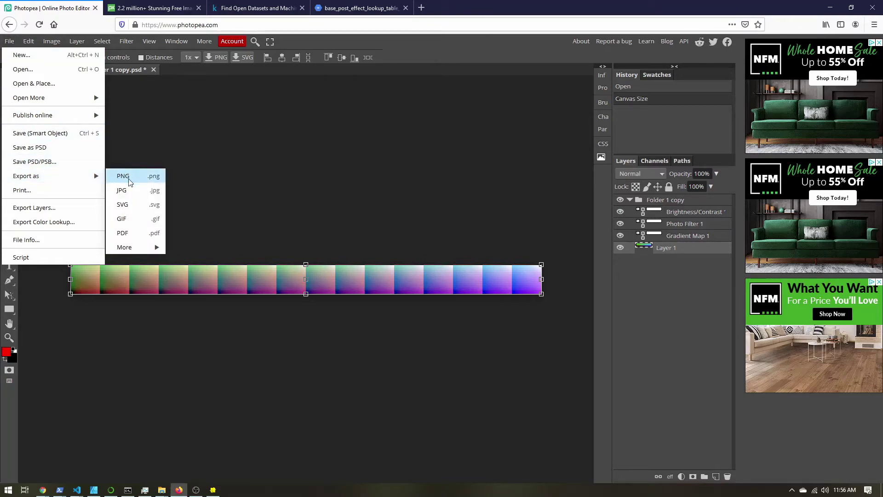
click(134, 179)
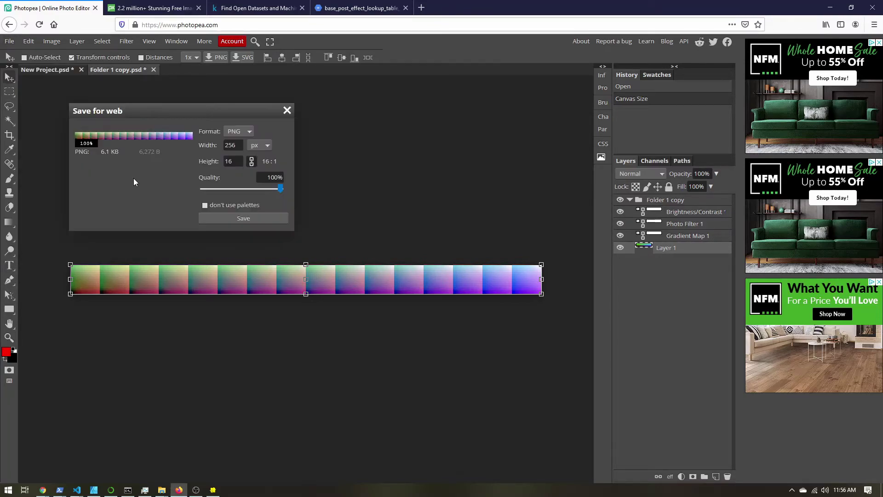
click(243, 218)
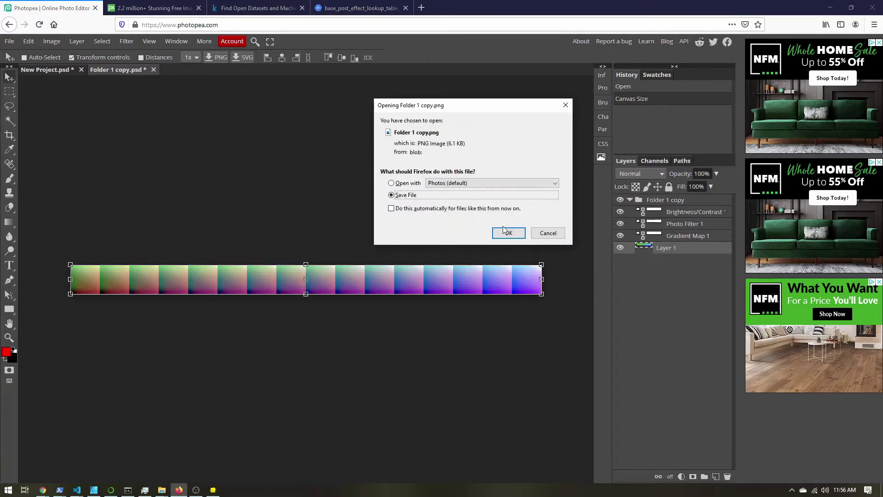
click(505, 231)
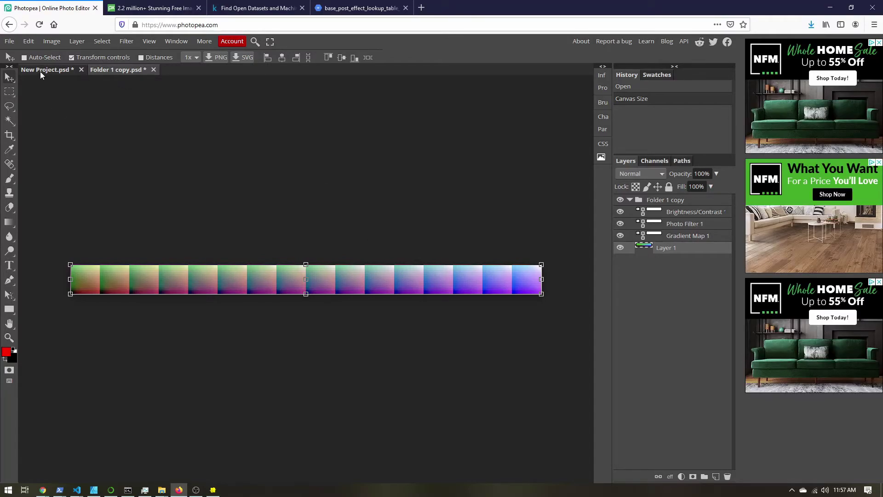
- Return to the New Project collage, delete Folder 1 copy and expand Folder 1
click(40, 71)
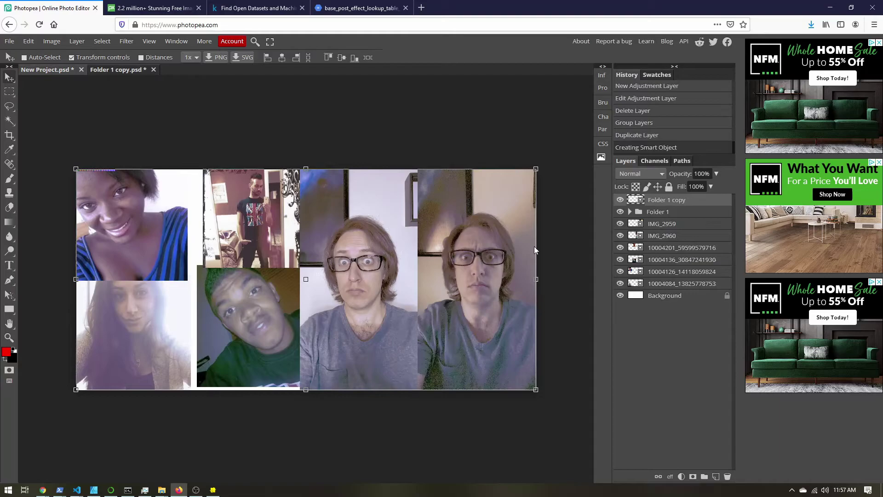
right_click(668, 203)
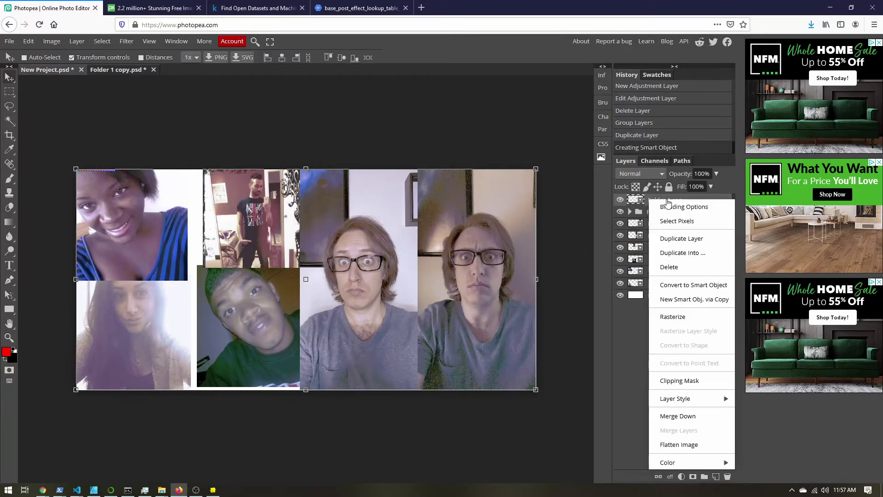
click(682, 268)
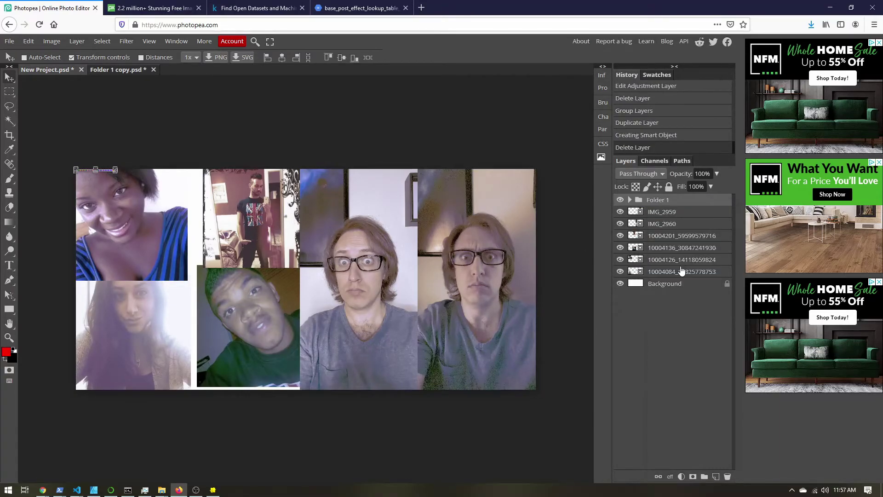
click(629, 200)
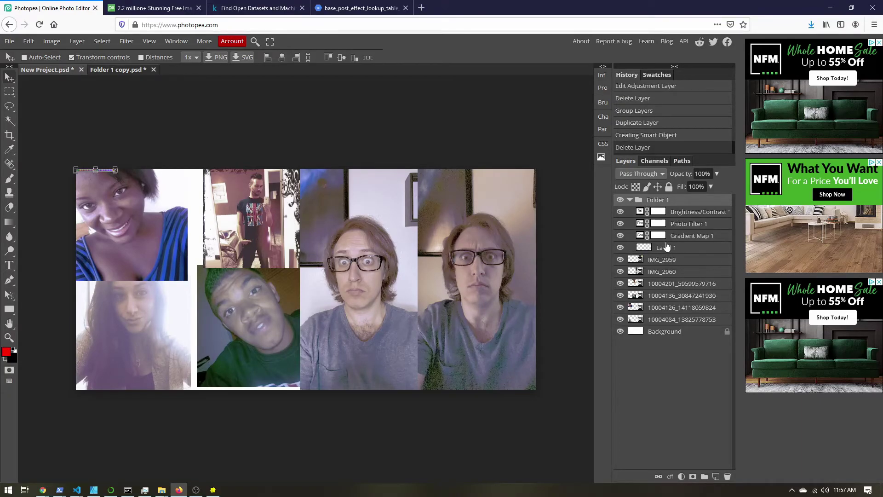
- Collapse Folder 1 and move over to the Lens Studio project
click(18, 41)
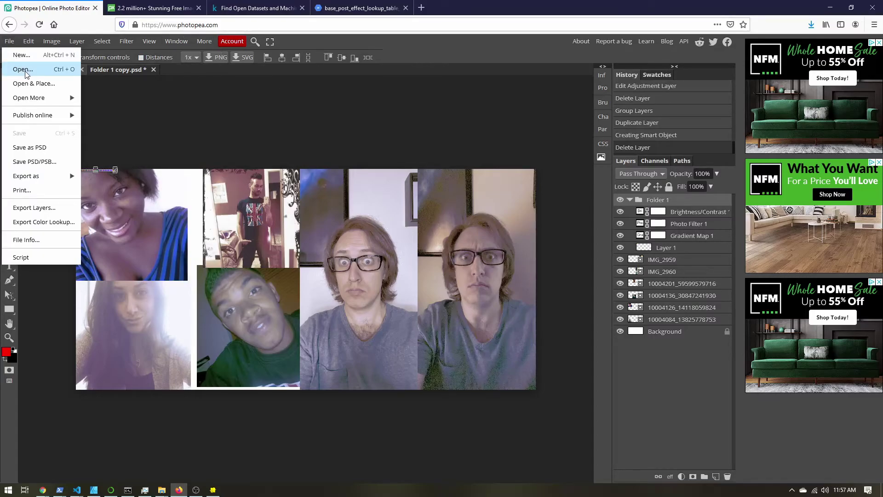
click(685, 409)
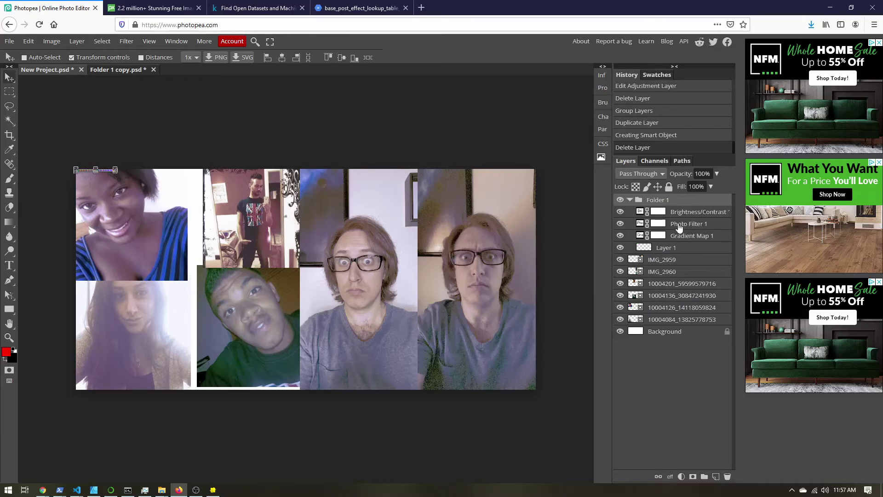
click(679, 227)
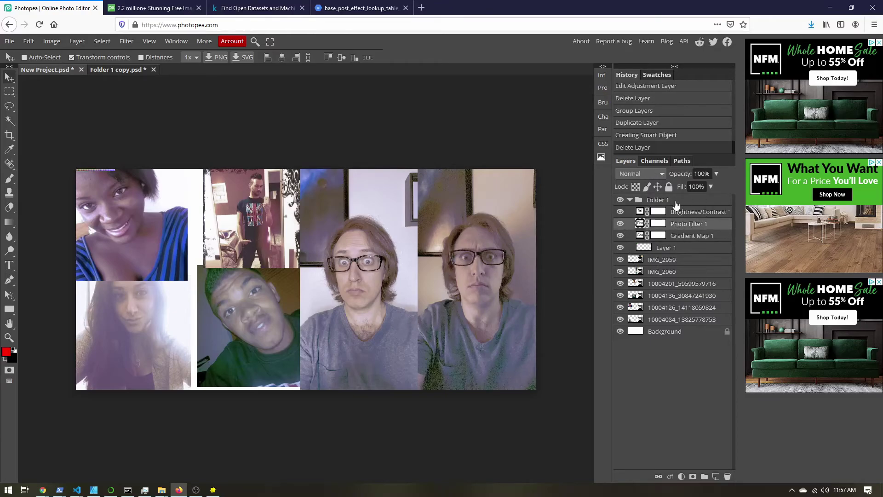
click(662, 201)
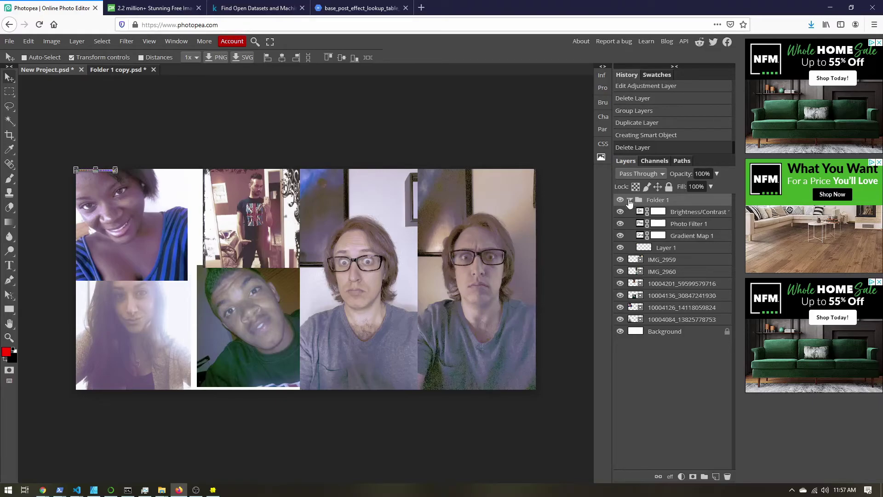
click(629, 201)
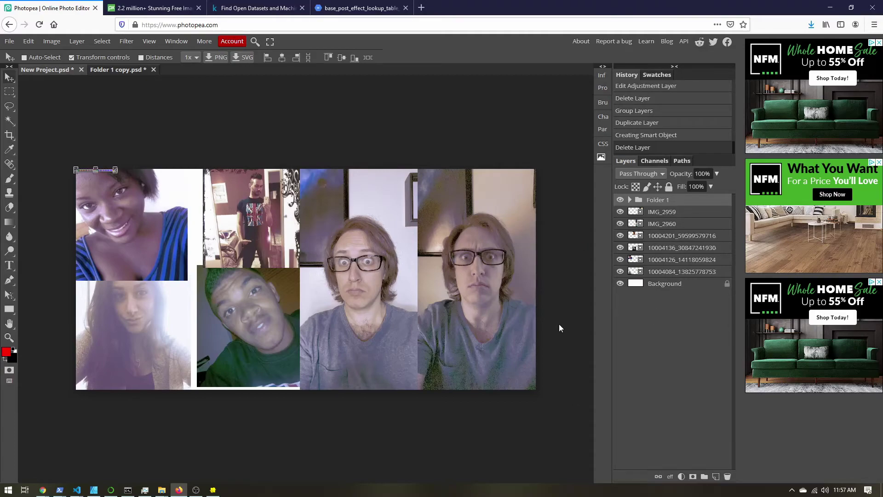
click(212, 489)
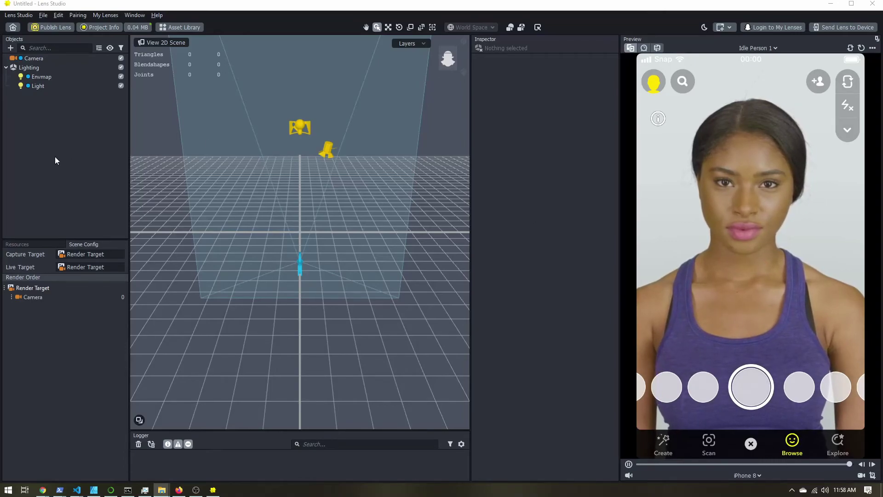
- Inspect the imported Folder 1 copy(1) texture and add an Empty color correction post effect
click(16, 243)
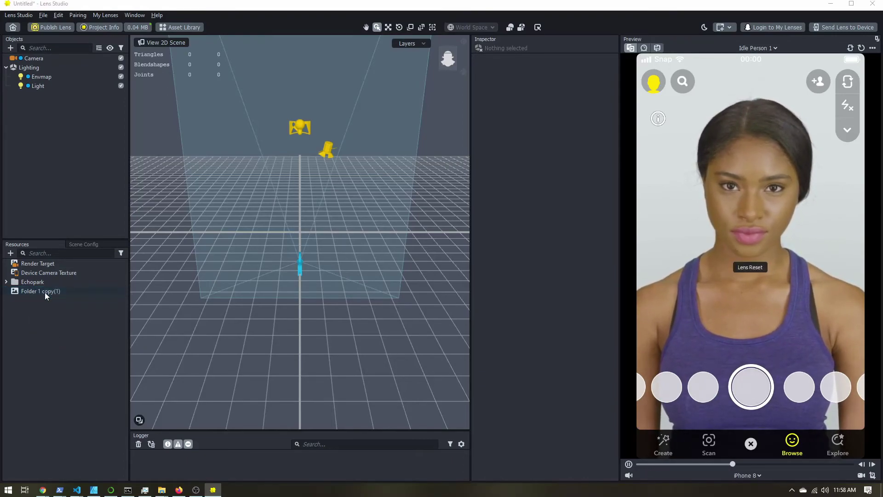
click(40, 290)
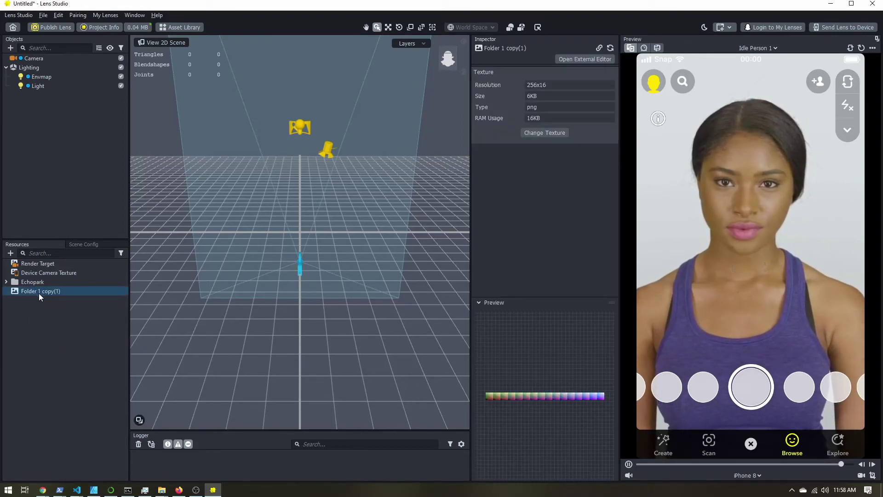
click(11, 48)
scroll(51, 153, down, 3)
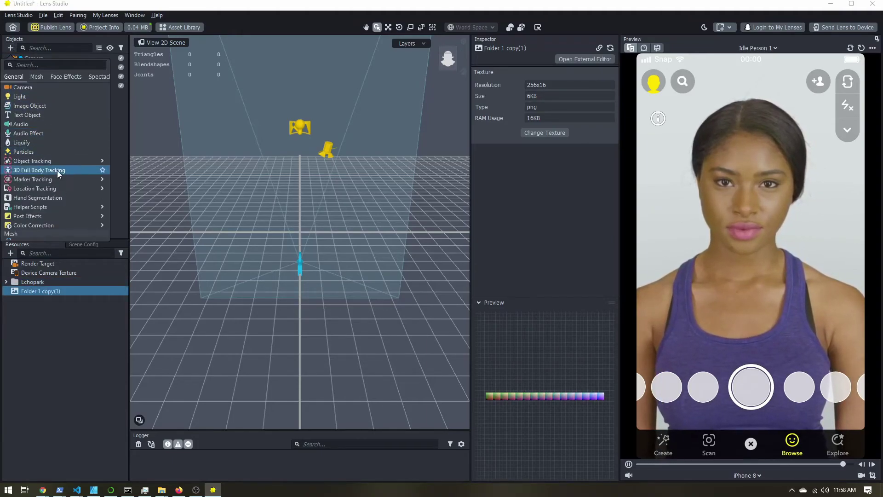
mouse_move(70, 228)
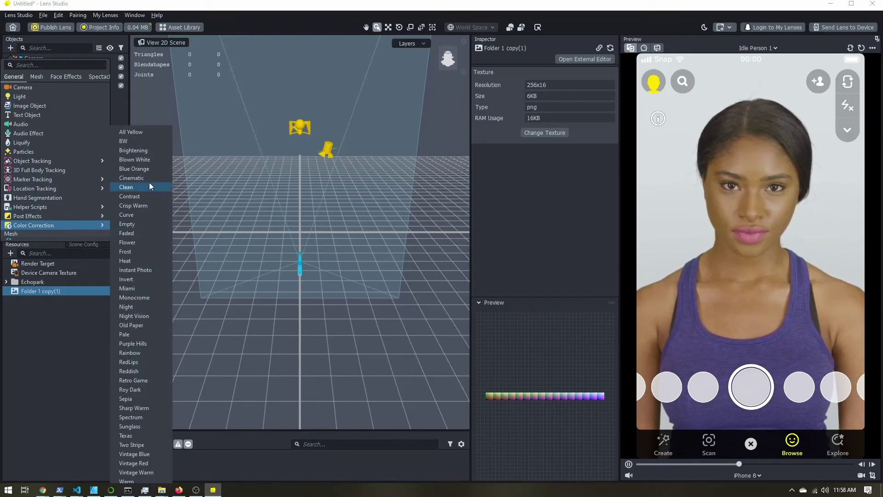
click(131, 225)
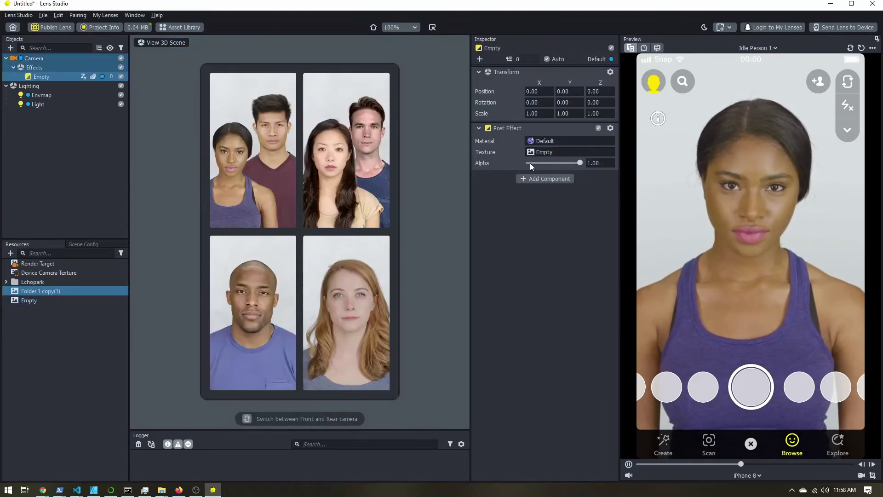
- Set the post effect's texture to Folder 1 copy(1), keeping Alpha at 1.00
click(543, 152)
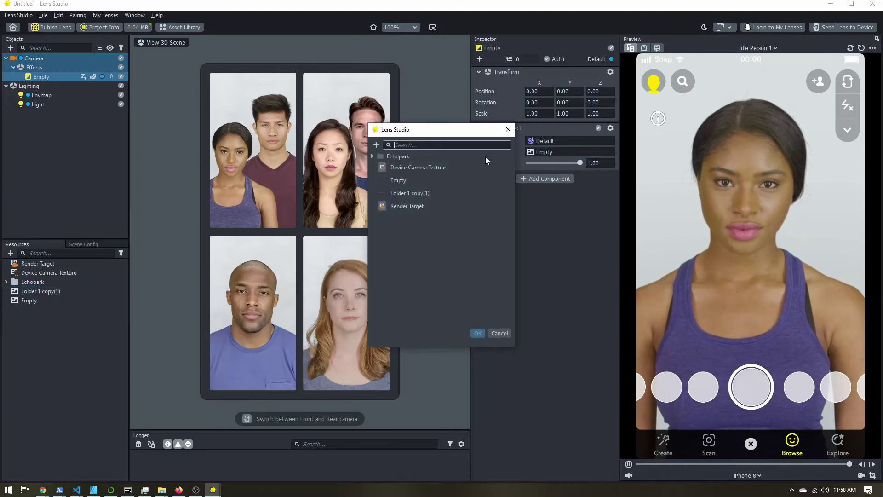
double_click(416, 194)
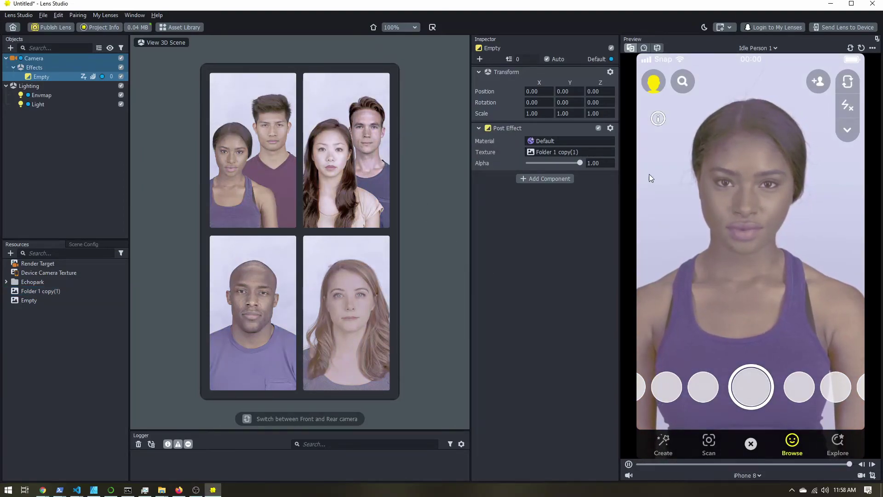
mouse_move(580, 162)
mouse_down()
mouse_move(527, 167)
mouse_move(581, 162)
mouse_up()
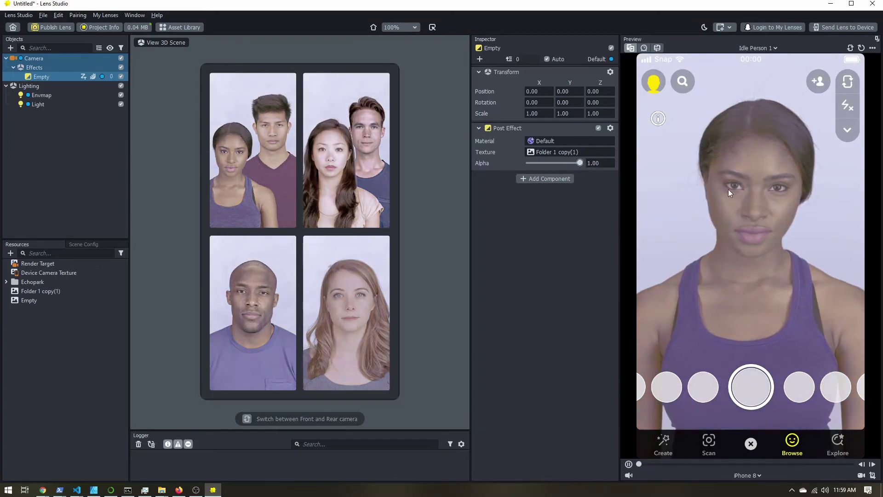
- Add a Color Correction post effect using Folder 1 copy(1) as its lookup texture
click(11, 49)
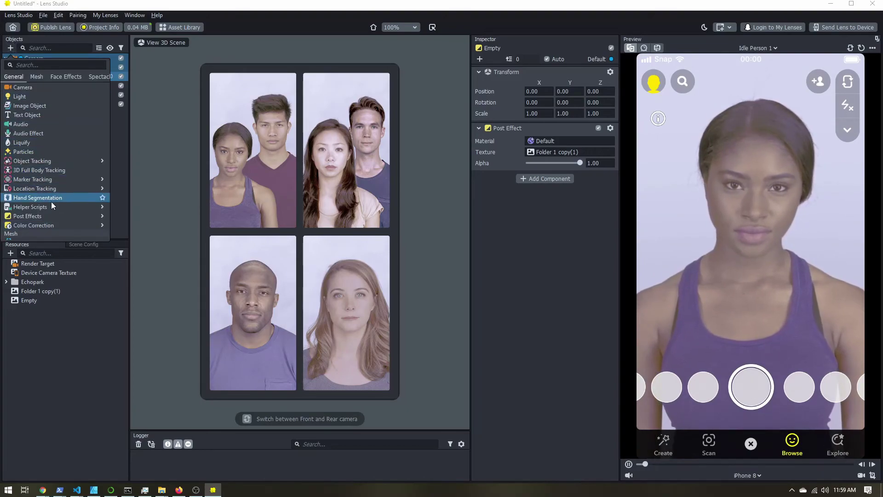
mouse_move(51, 214)
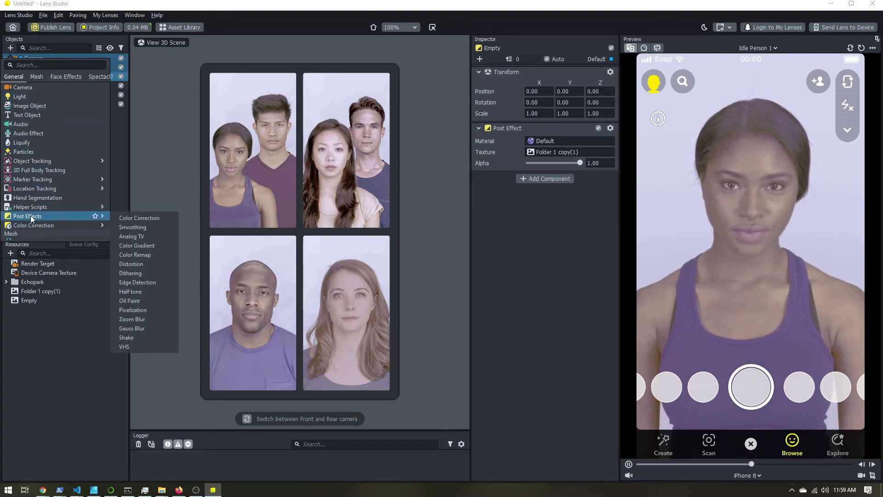
click(151, 217)
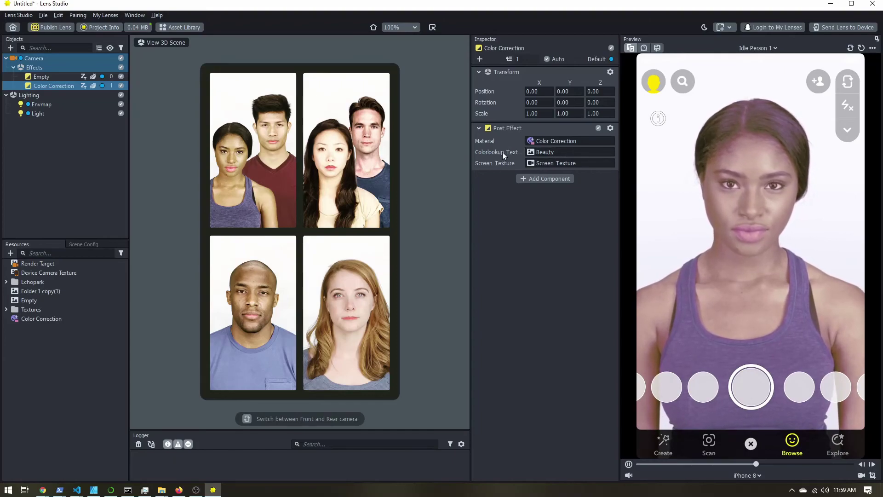
click(548, 151)
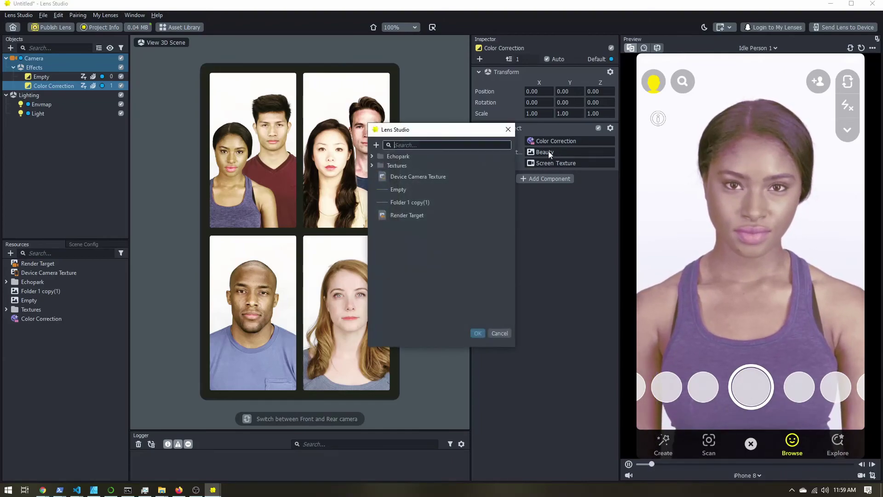
double_click(424, 203)
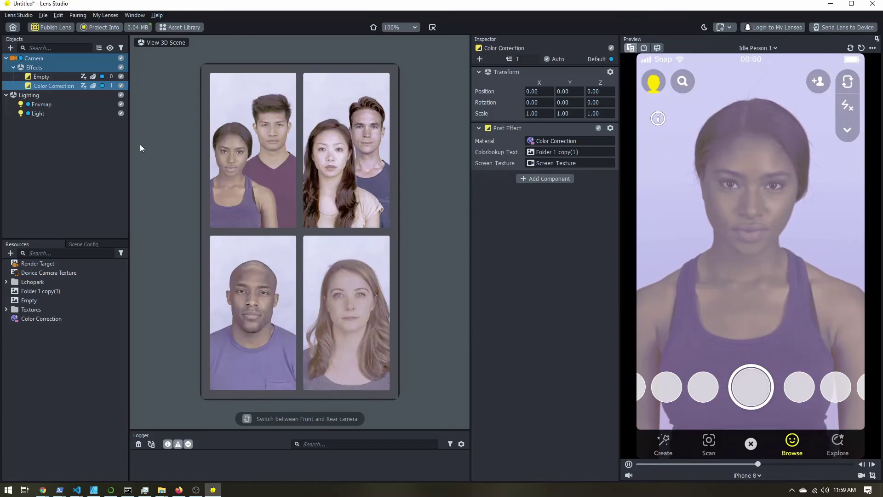
- Leave Color Correction disabled, keep Empty enabled, and lower Empty's Alpha
click(121, 76)
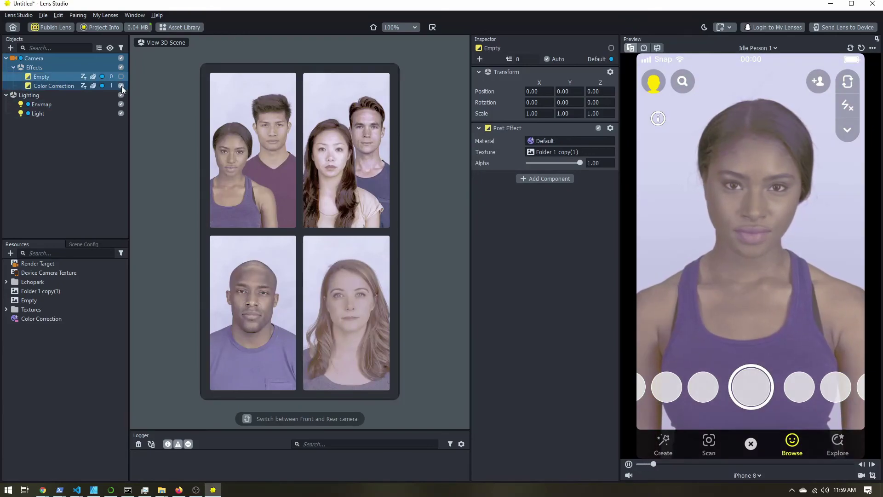
click(121, 86)
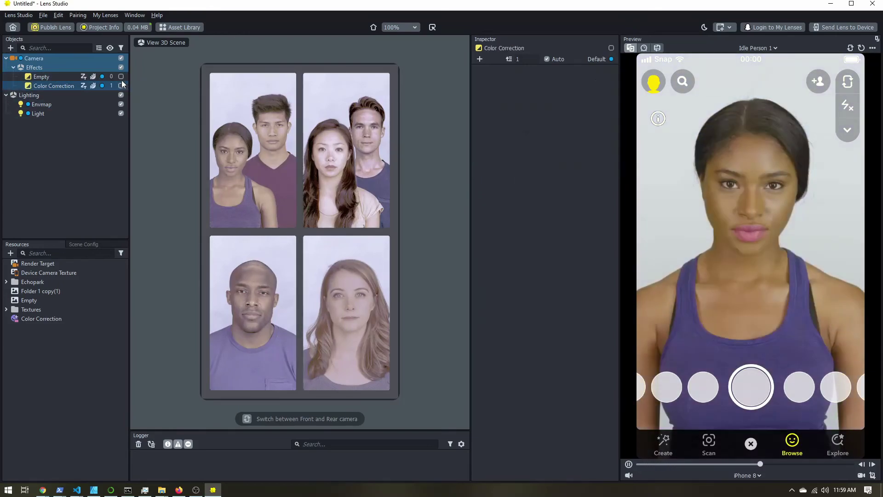
click(121, 76)
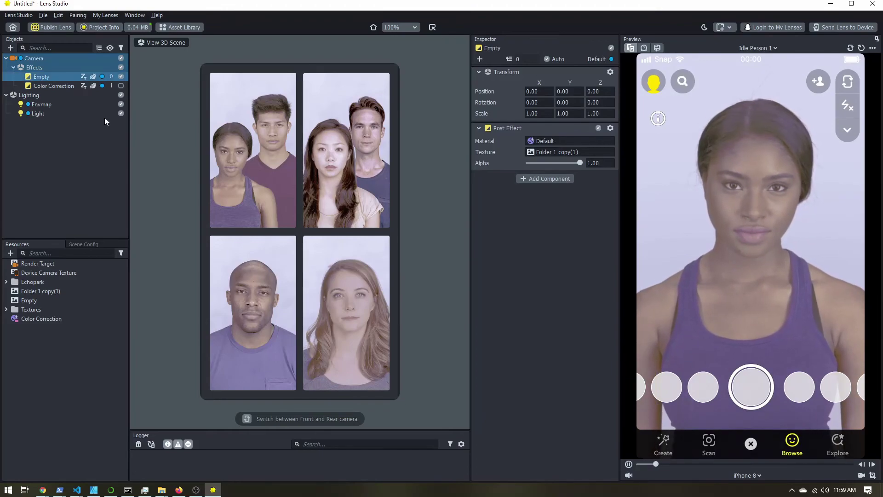
click(59, 87)
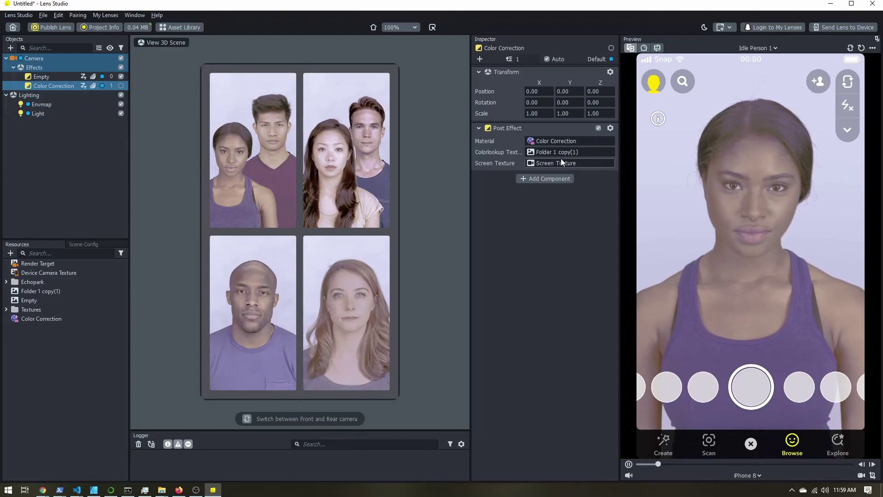
click(49, 77)
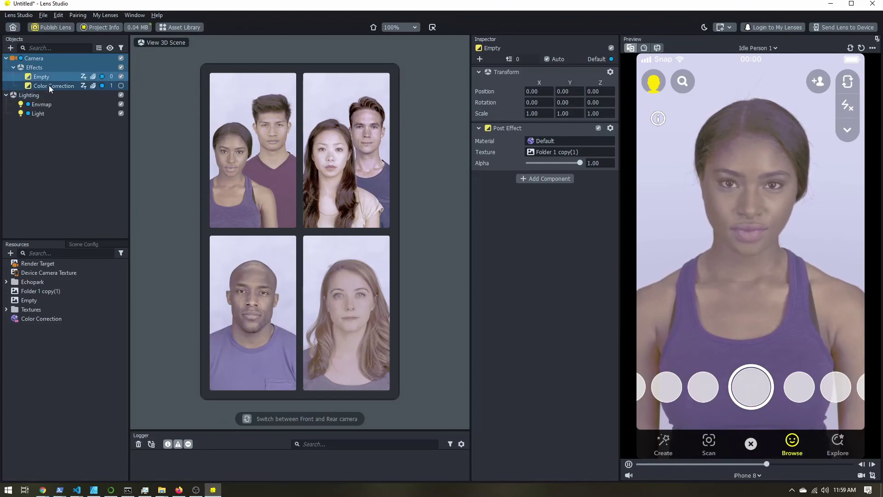
mouse_move(580, 163)
mouse_down()
mouse_move(566, 163)
mouse_move(589, 164)
mouse_up()
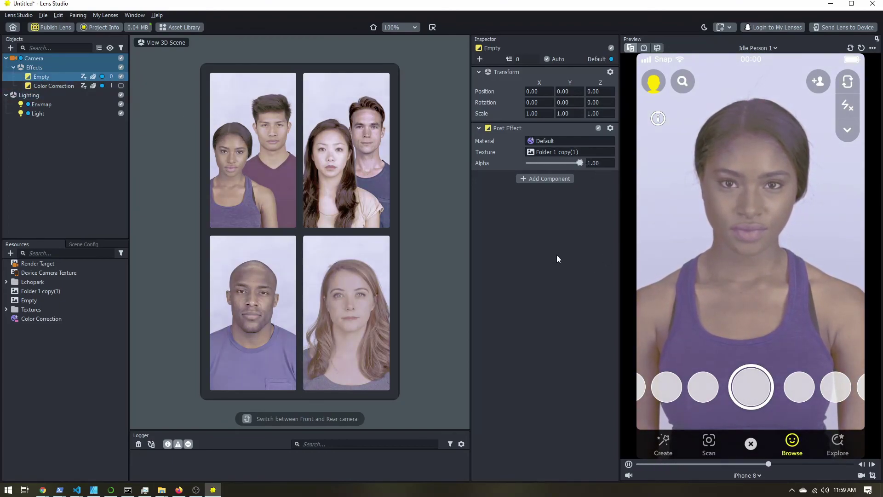